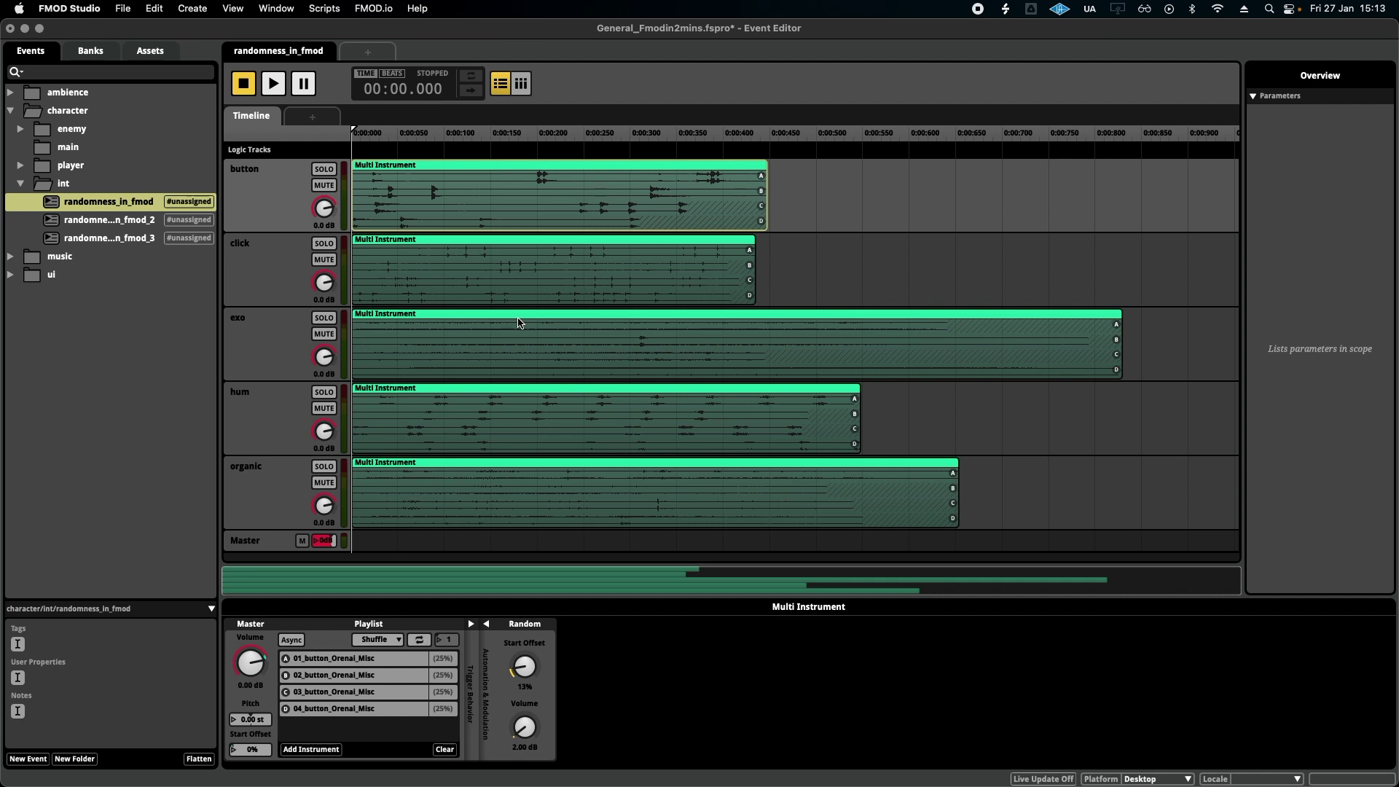
Step: Play the randomness_in_fmod event to hear its five Multi Instrument tracks vary
key("space")
key("space")
key("space")
key("space")
Step: Stop playback, review the exo, hum, button and click tracks' effects, then select the button Multi Instrument
left_click(270, 255)
left_click(272, 364)
left_click(281, 445)
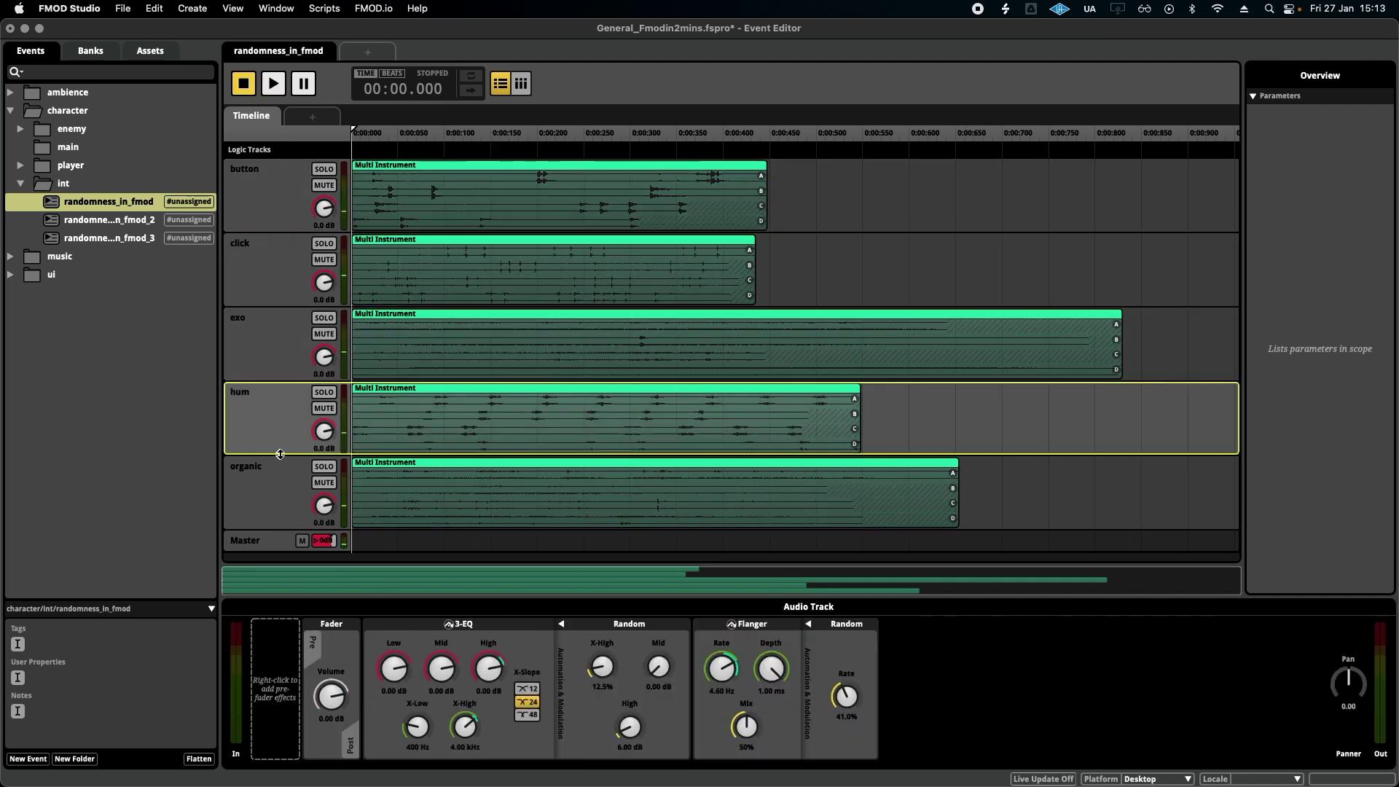
left_click(275, 211)
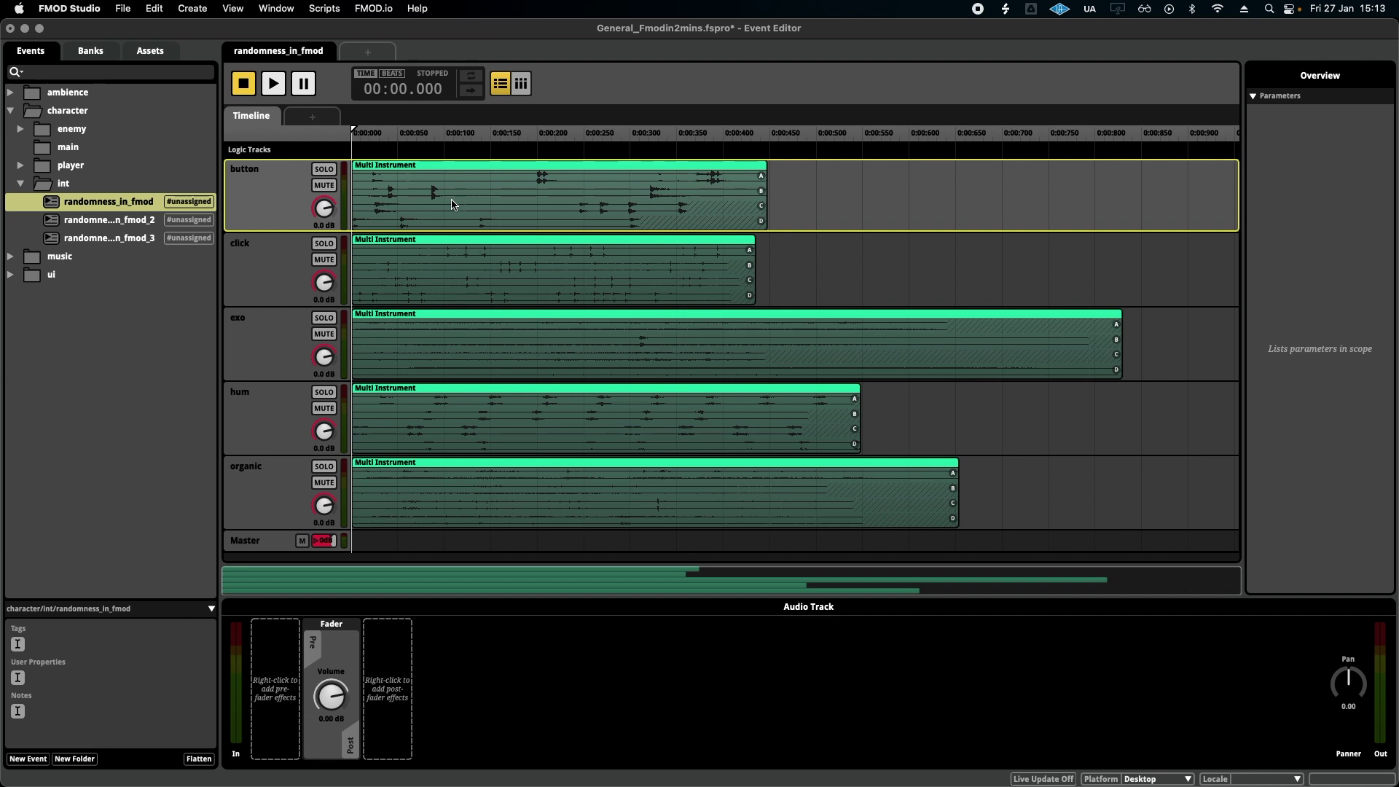
left_click(280, 270)
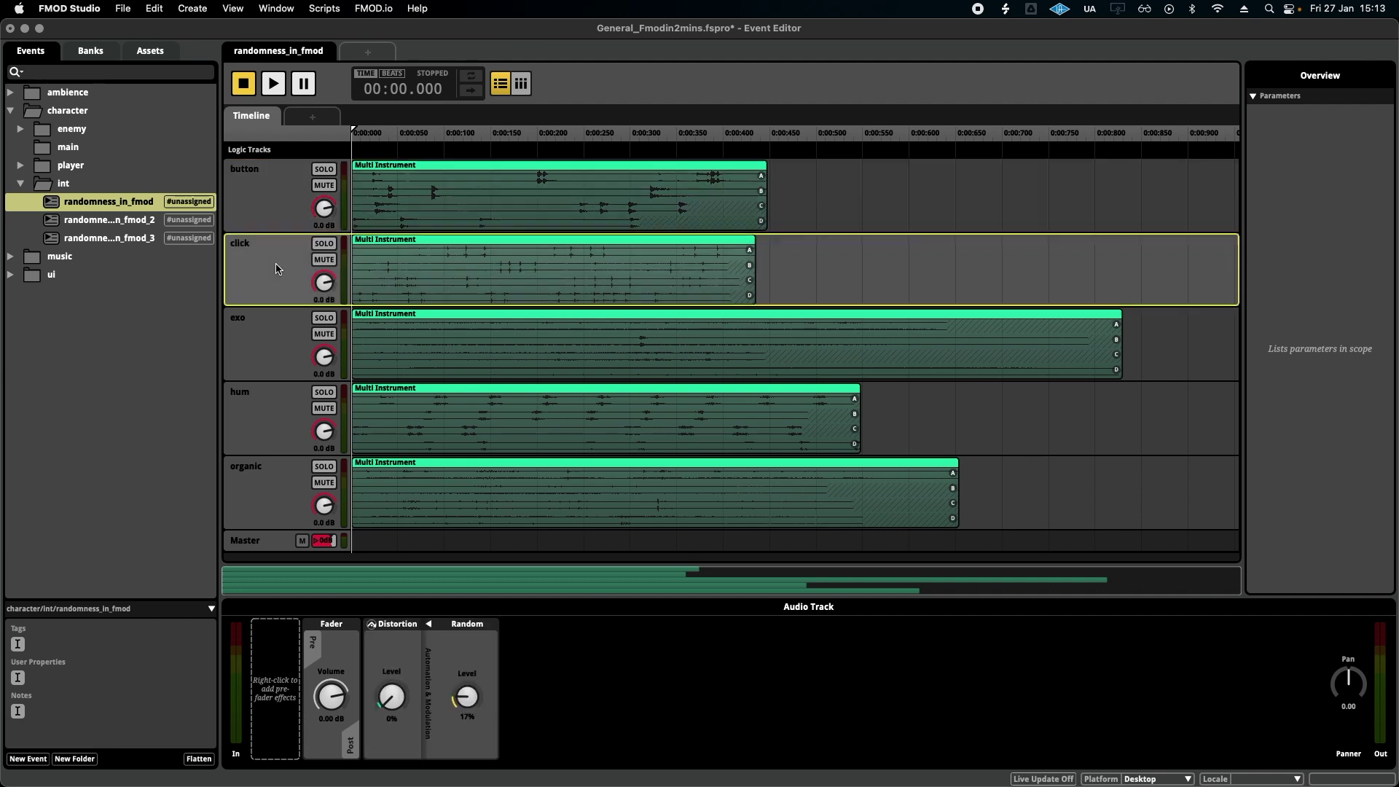
left_click(390, 185)
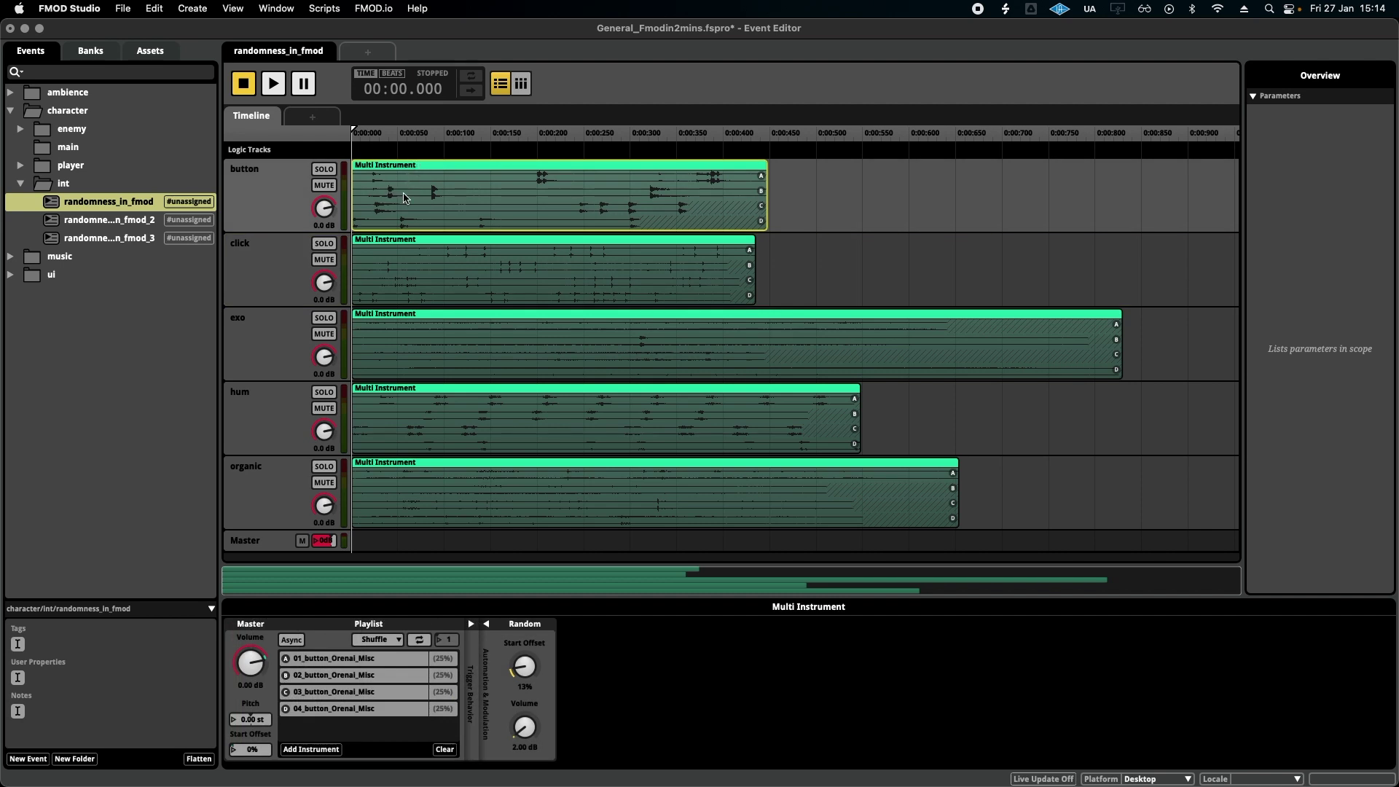
Step: Keep the button playlist on Shuffle and inspect each of its four button sounds
left_click(399, 640)
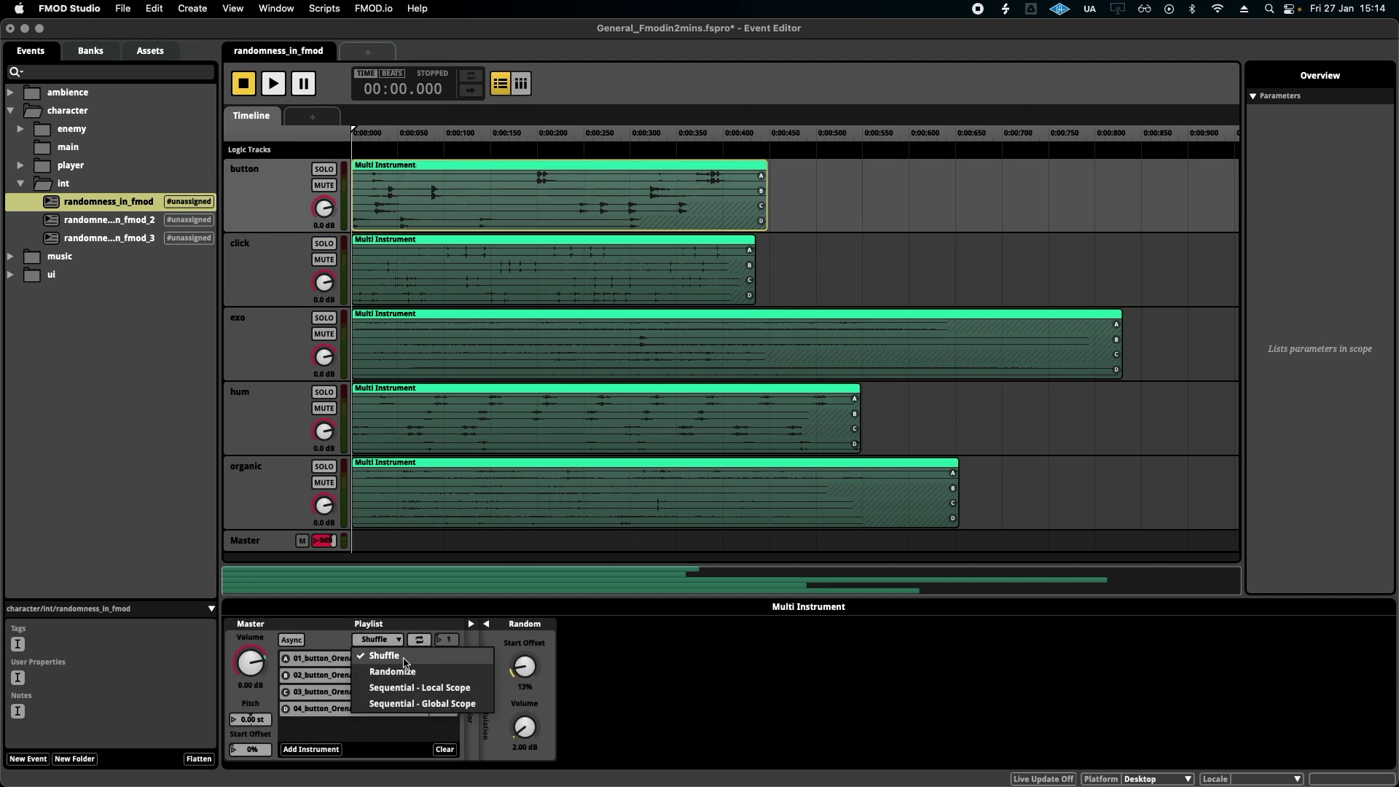
left_click(337, 653)
left_click(364, 659)
left_click(370, 675)
left_click(374, 692)
left_click(378, 709)
Step: Select the button track, then play, stop and replay the event
left_click(273, 201)
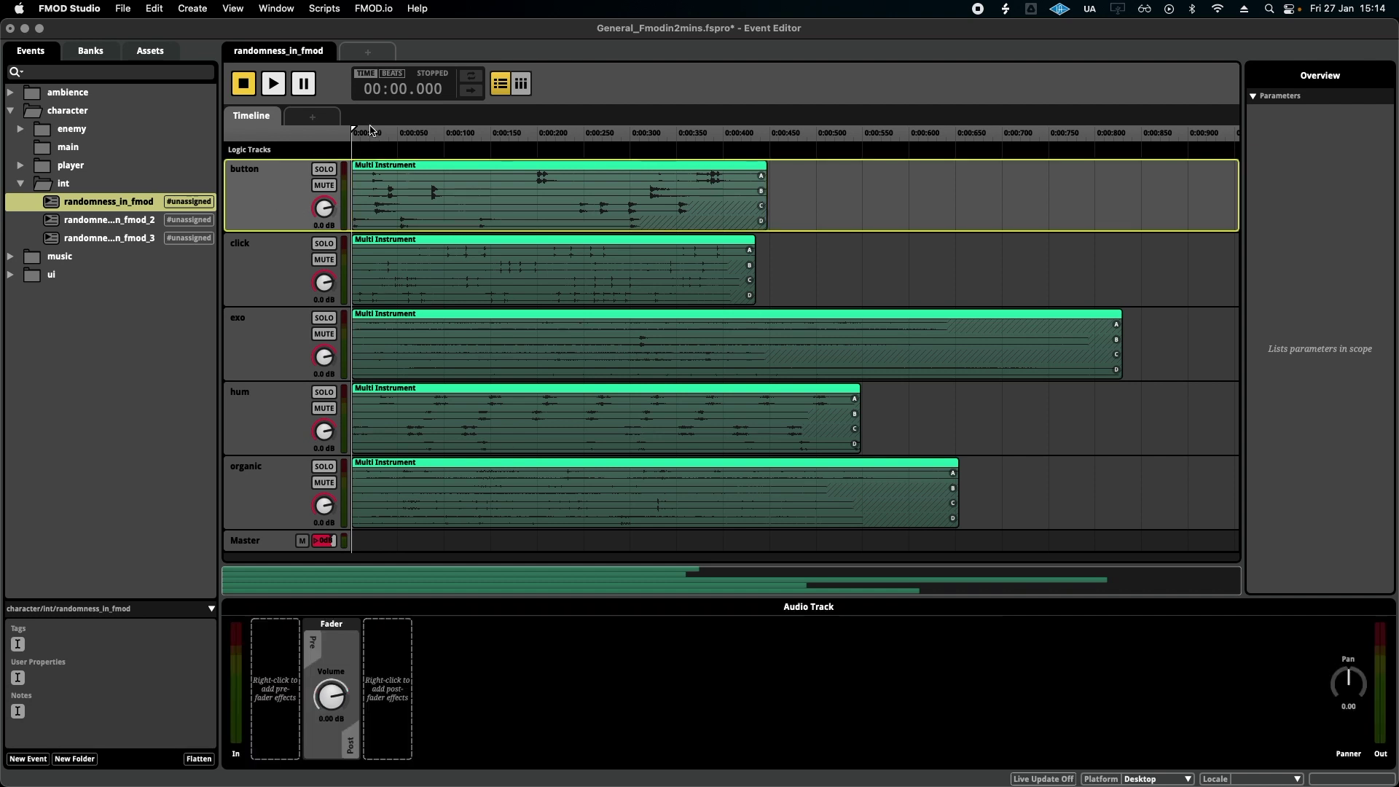
left_click(276, 86)
left_click(242, 90)
left_click(275, 89)
left_click(275, 89)
left_click(439, 212)
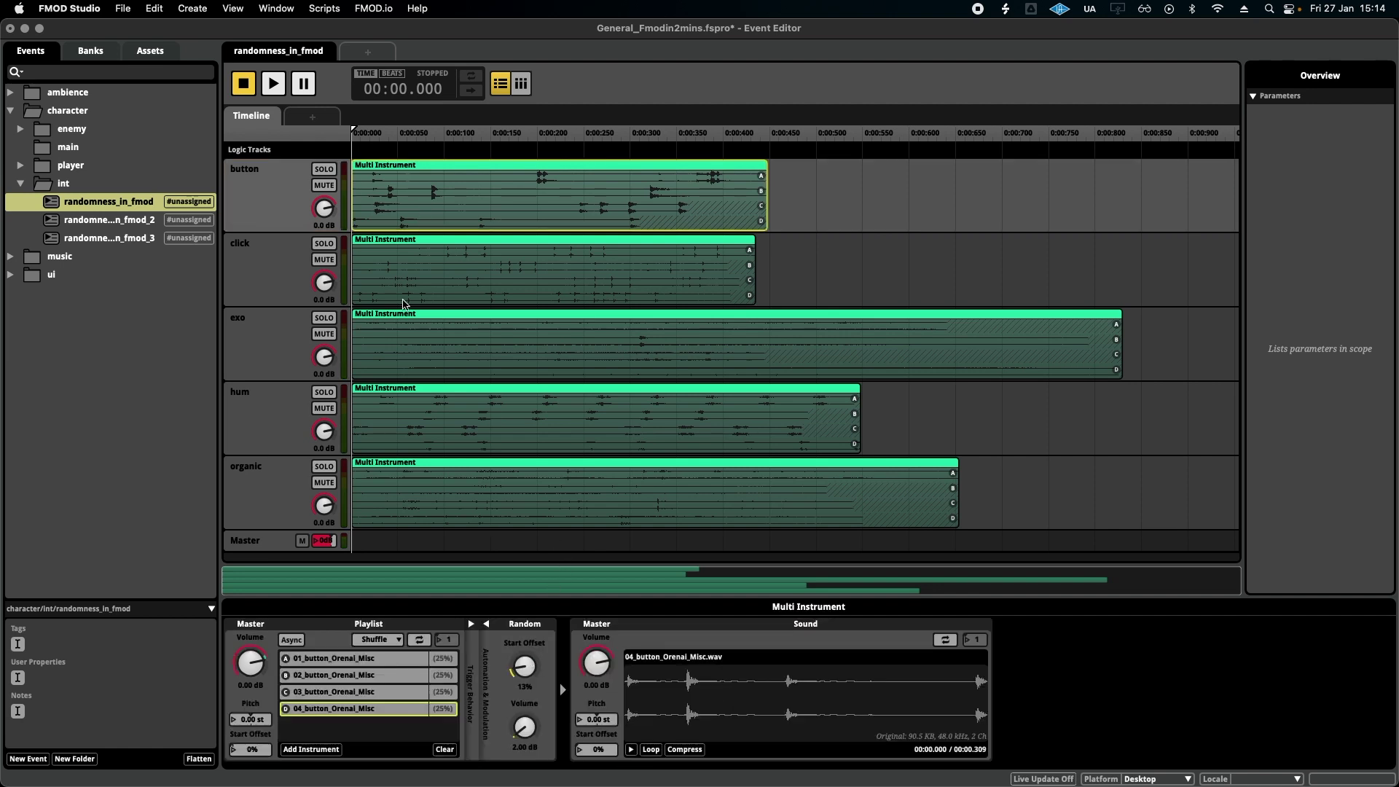
left_click(445, 270)
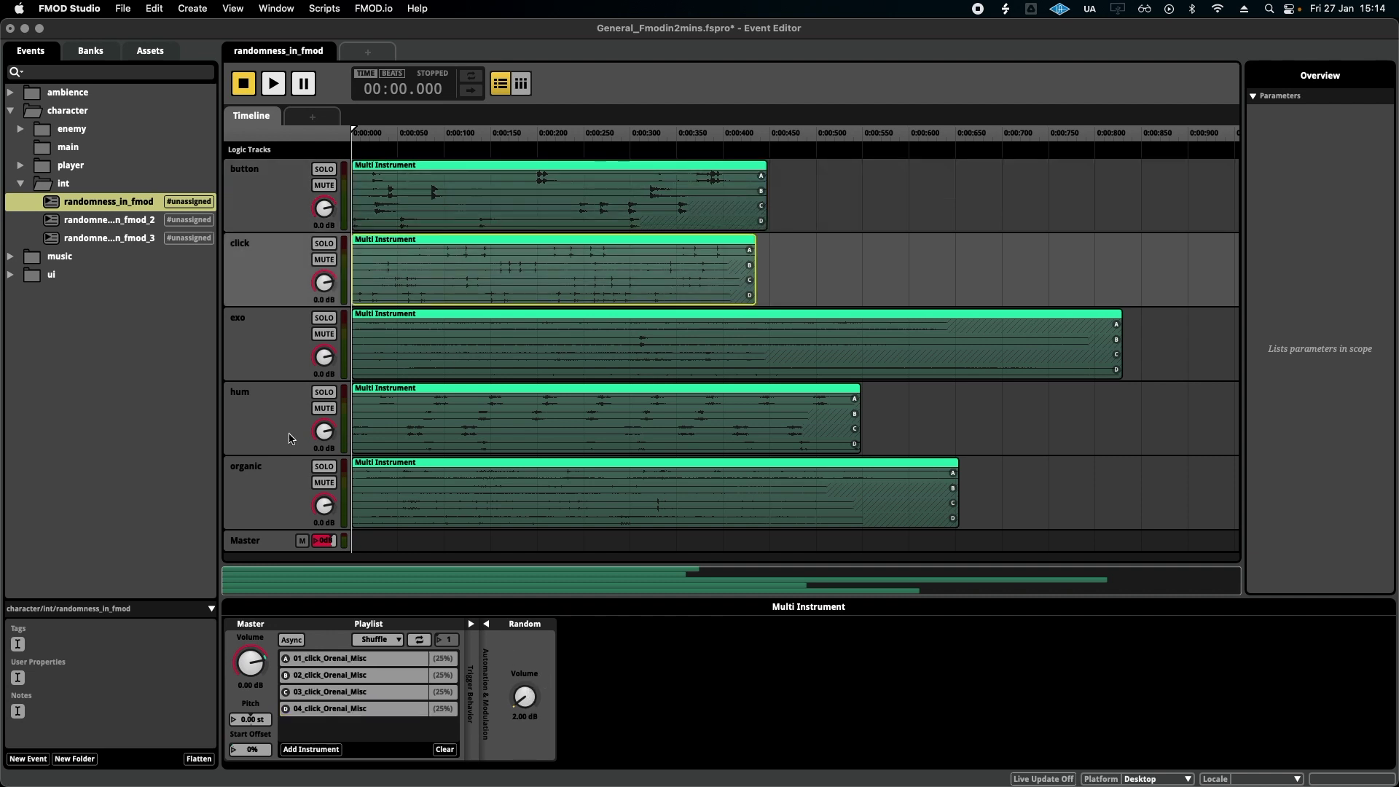
left_click(265, 426)
left_click(520, 625)
left_click(733, 625)
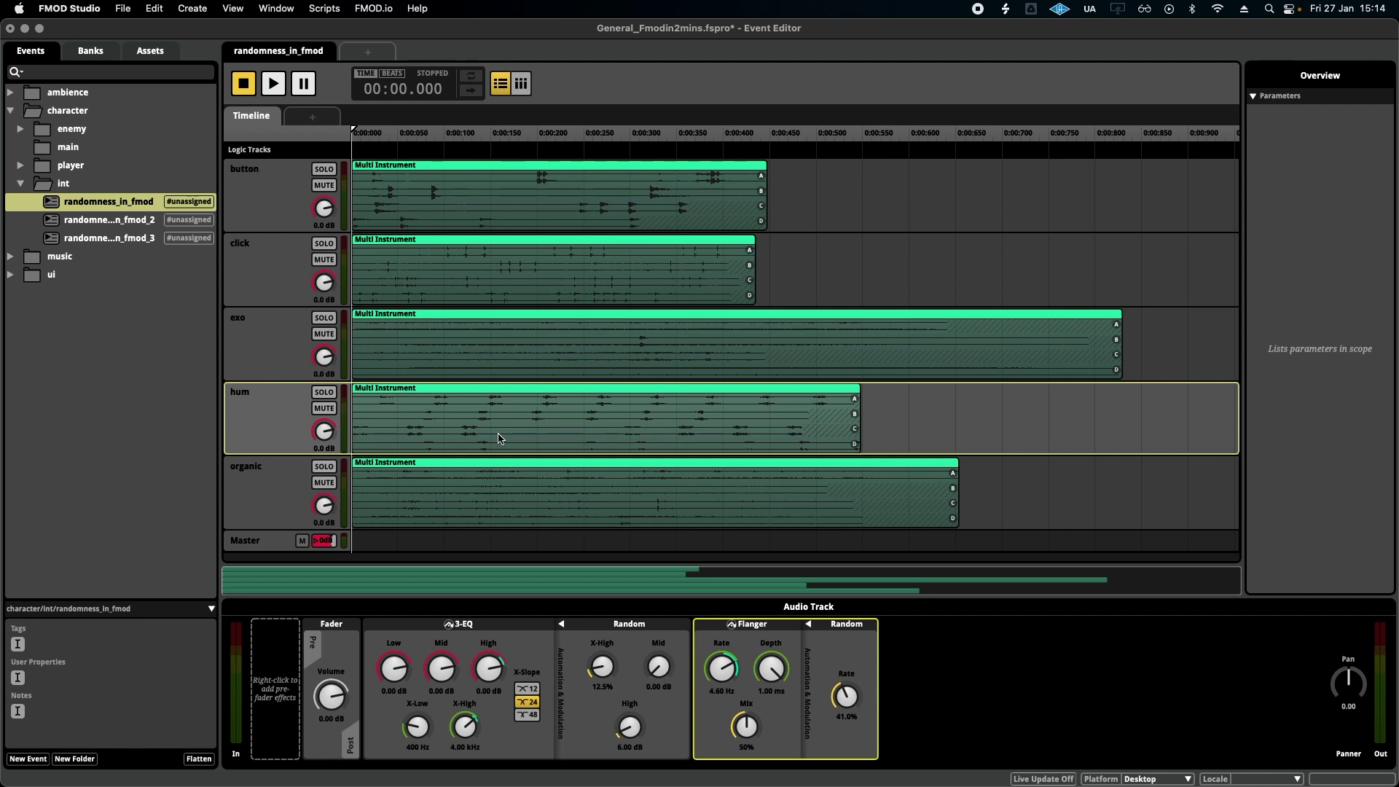
left_click(277, 170)
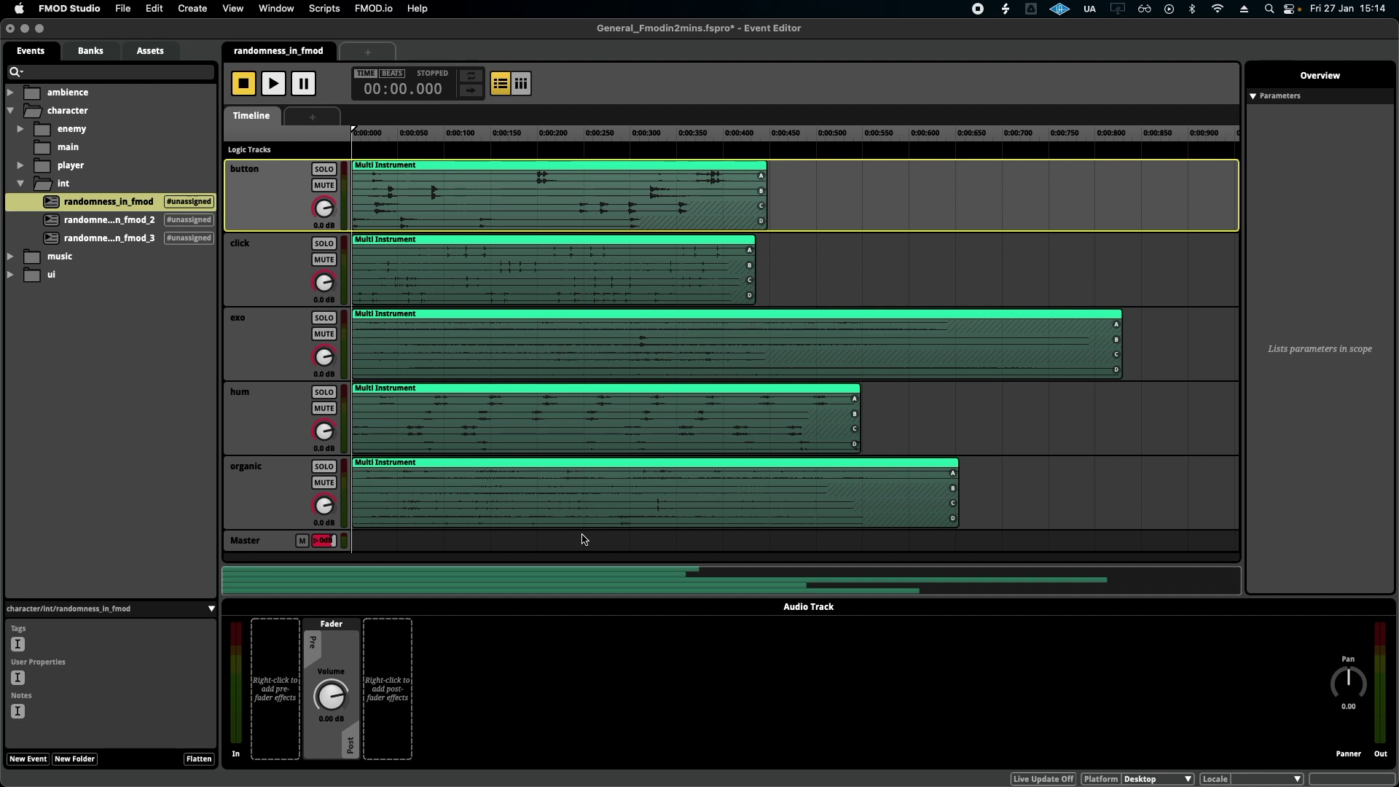
left_click(292, 434)
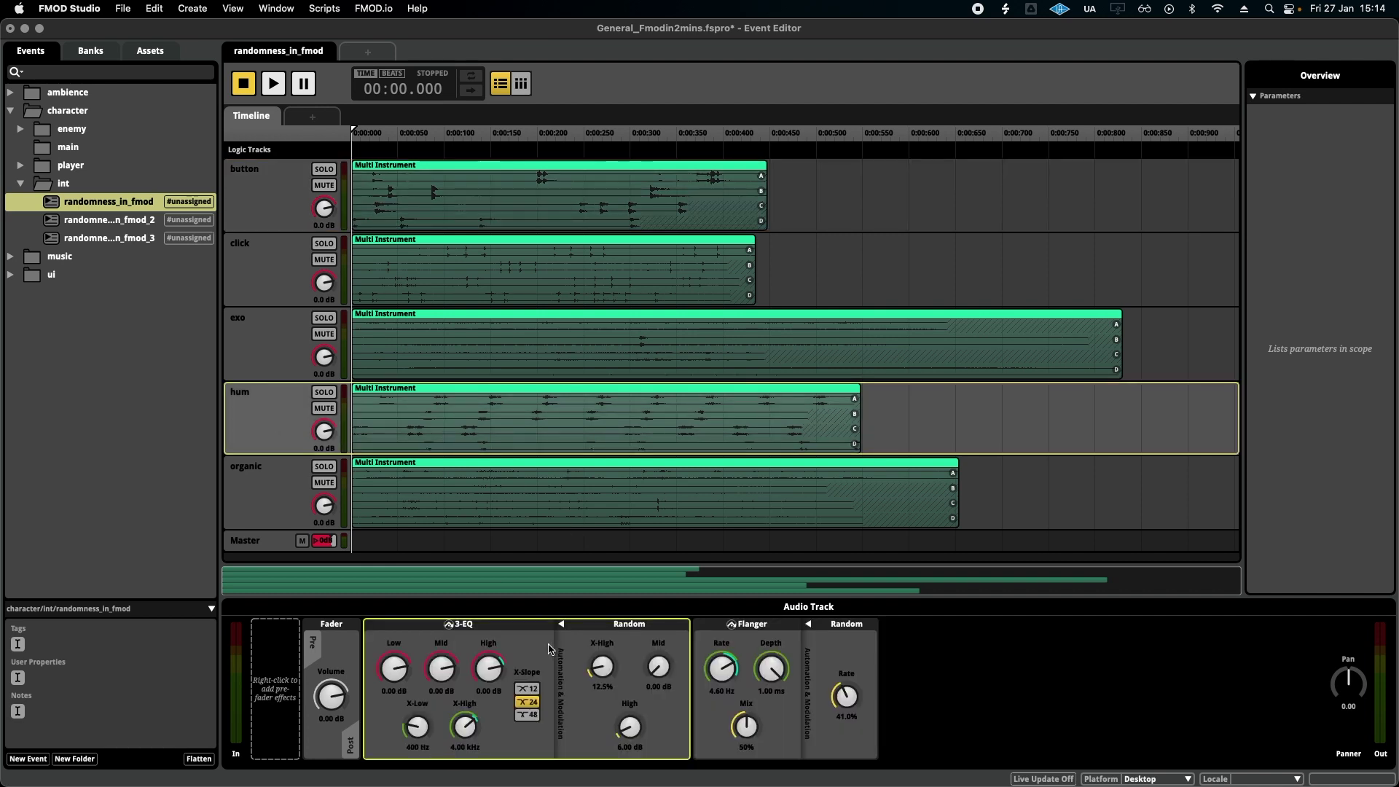
left_click(266, 174)
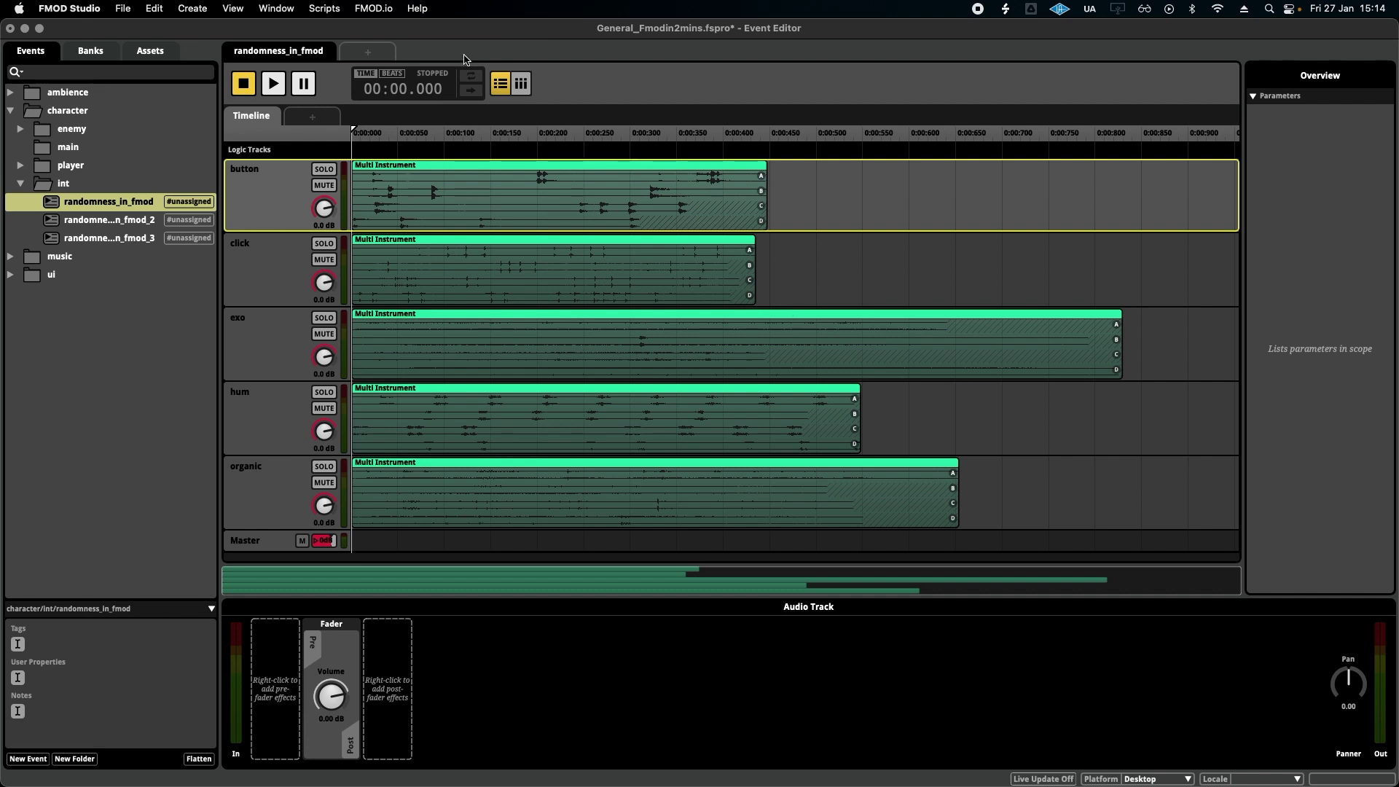
left_click(274, 89)
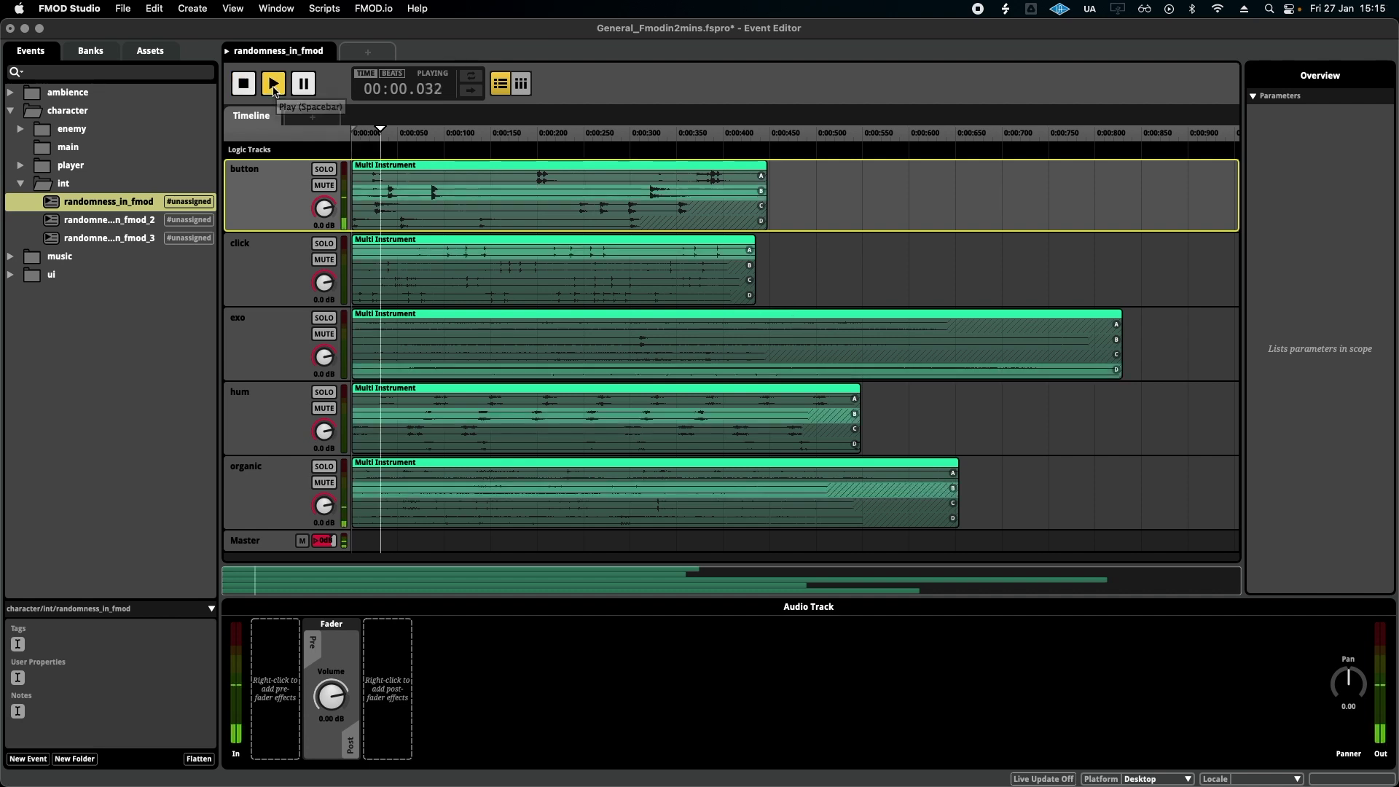
left_click(276, 89)
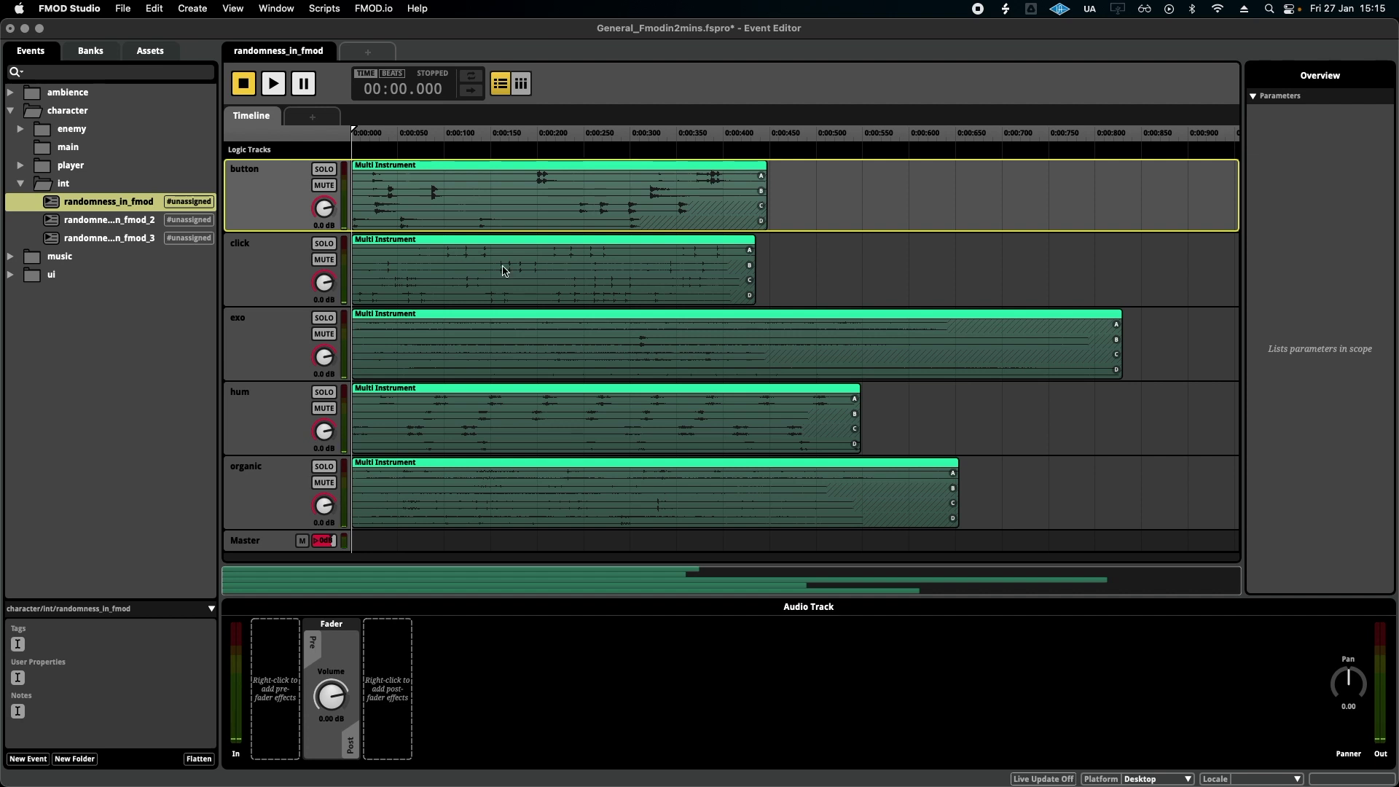
Step: Open the randomness_in_fmod_2 event, play it and stop it
left_click(124, 221)
key("space")
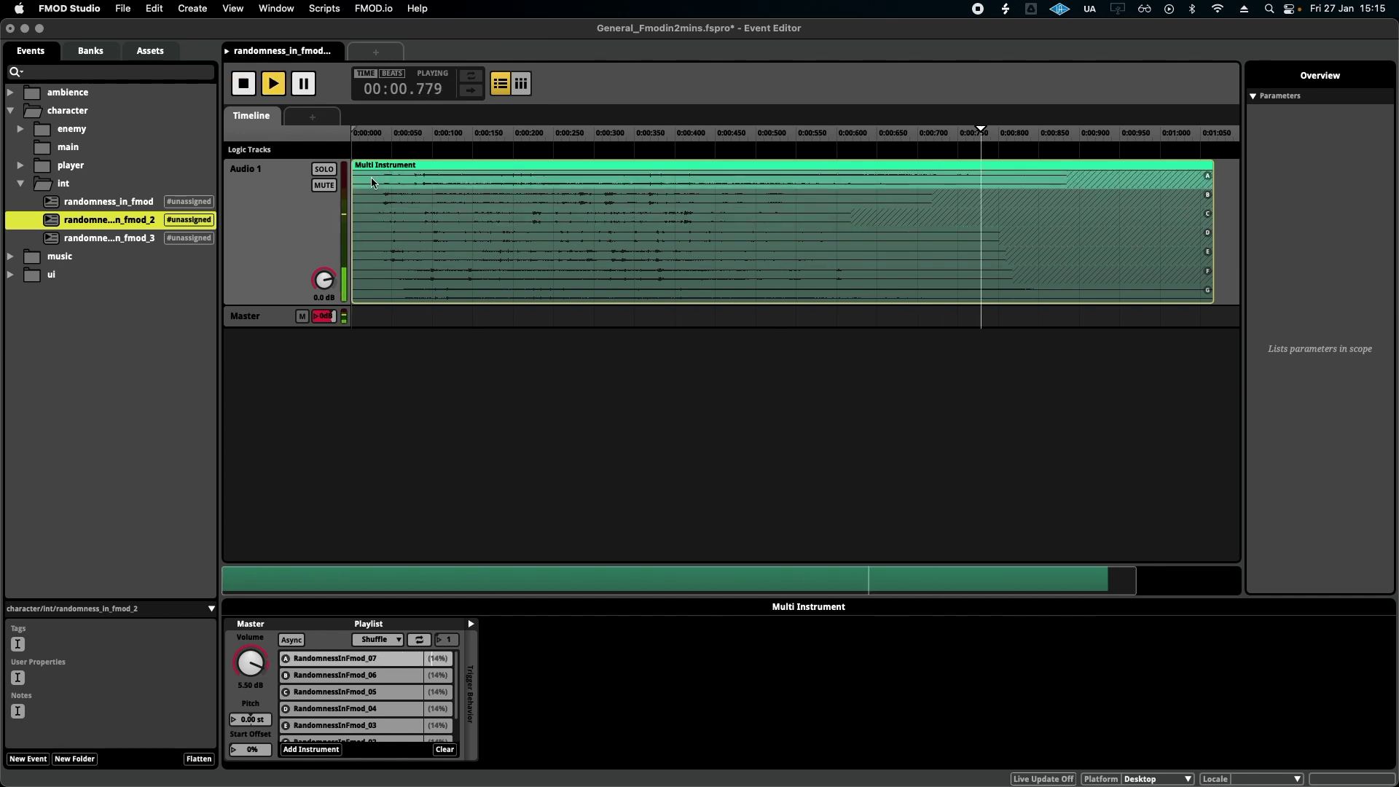
key("space")
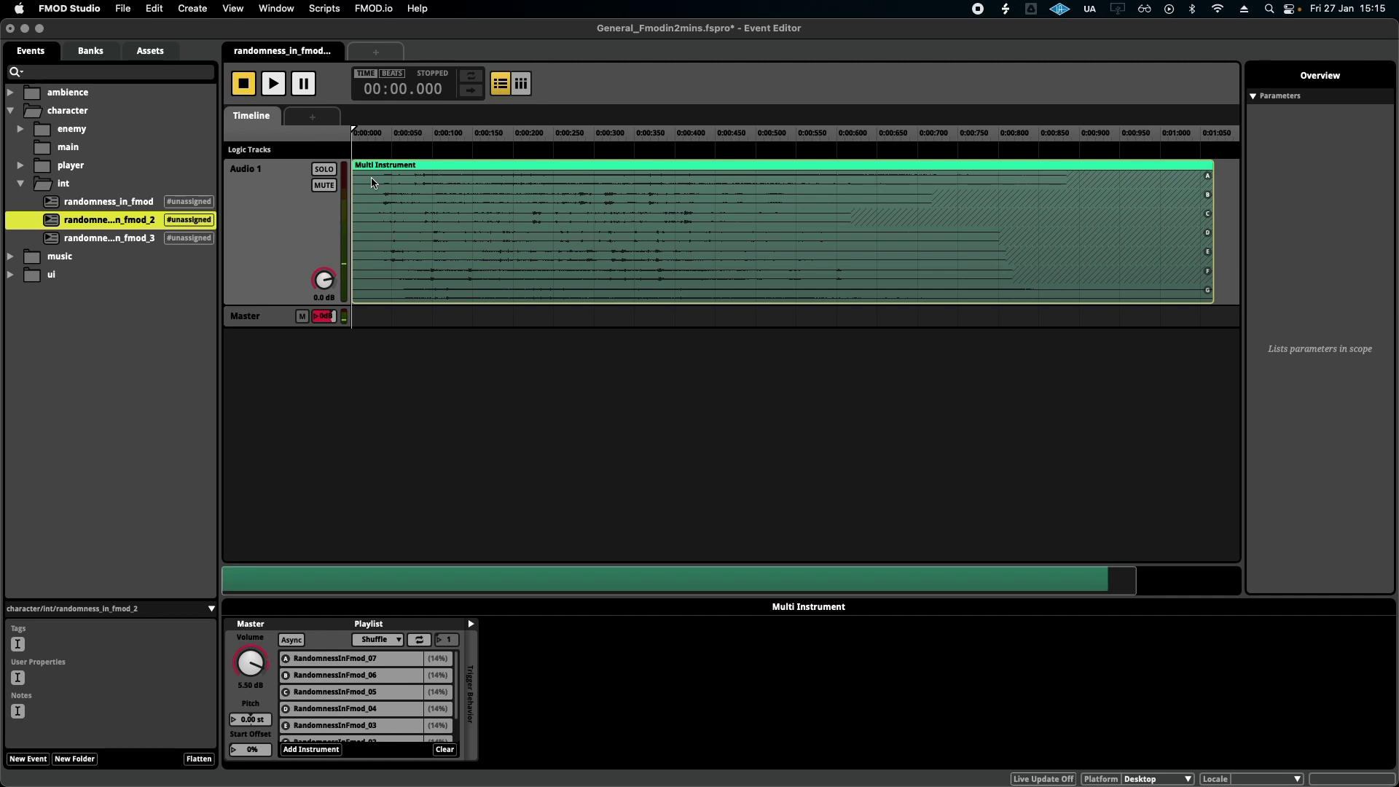
Step: Inspect randomness_in_fmod_2's Multi Instrument and Audio 1 track, then open randomness_in_fmod_3
left_click(127, 204)
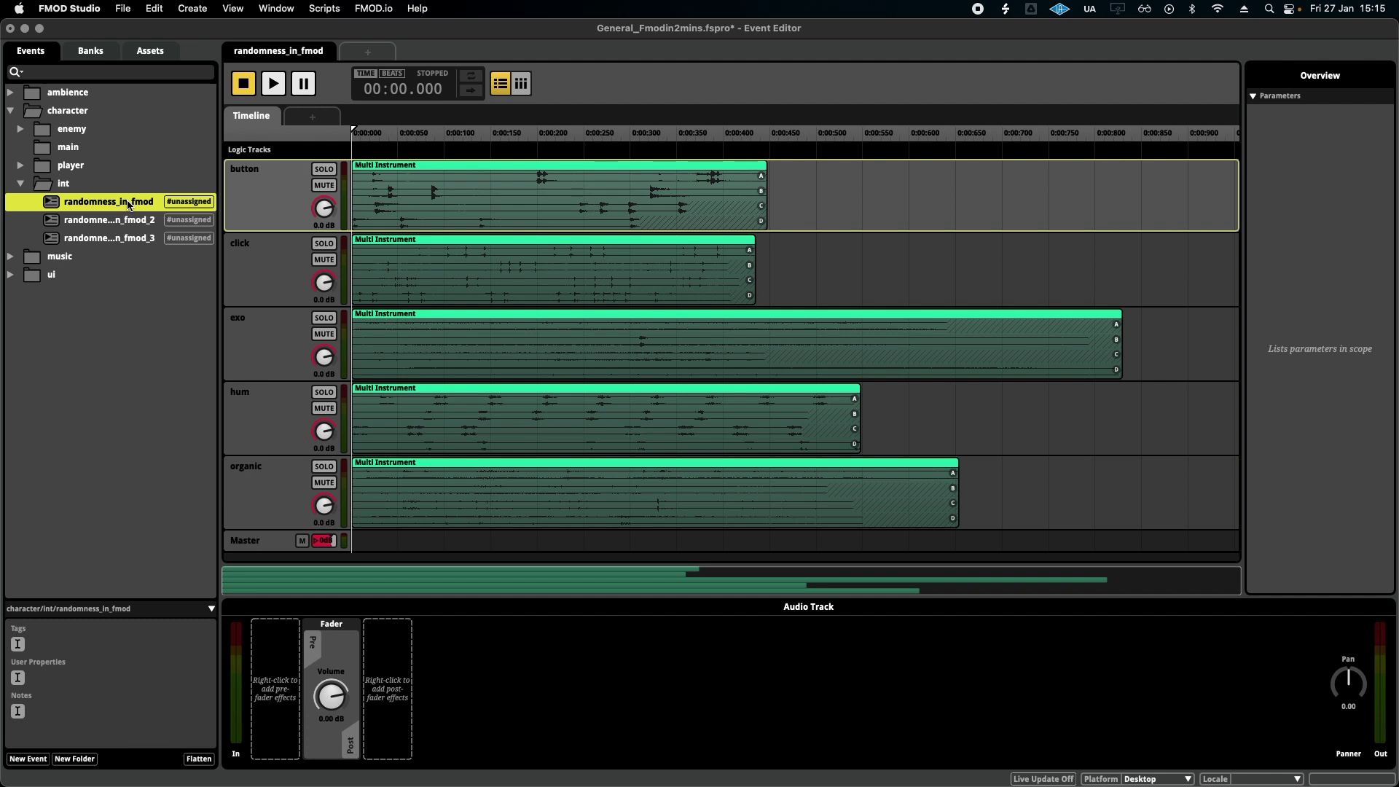
left_click(131, 220)
left_click(402, 214)
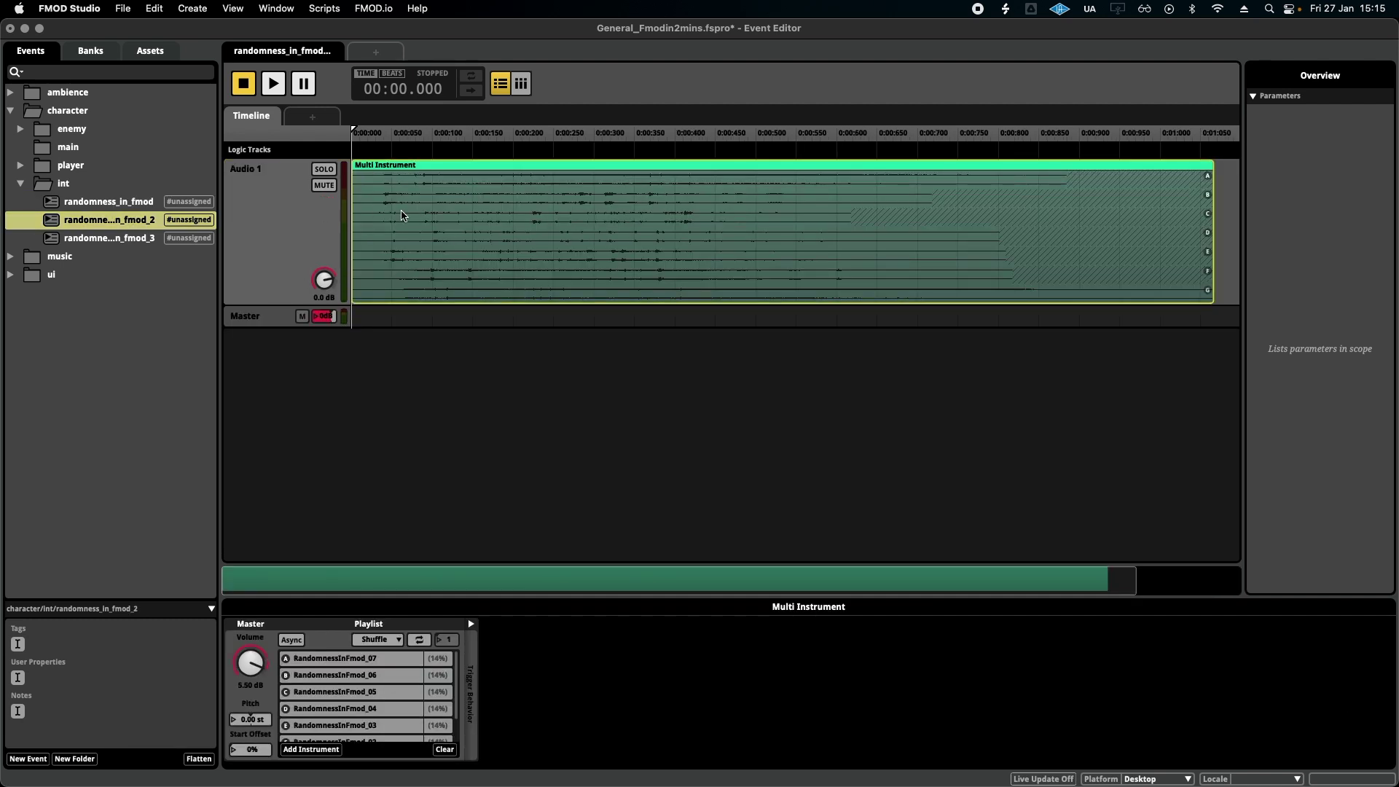
left_click(302, 236)
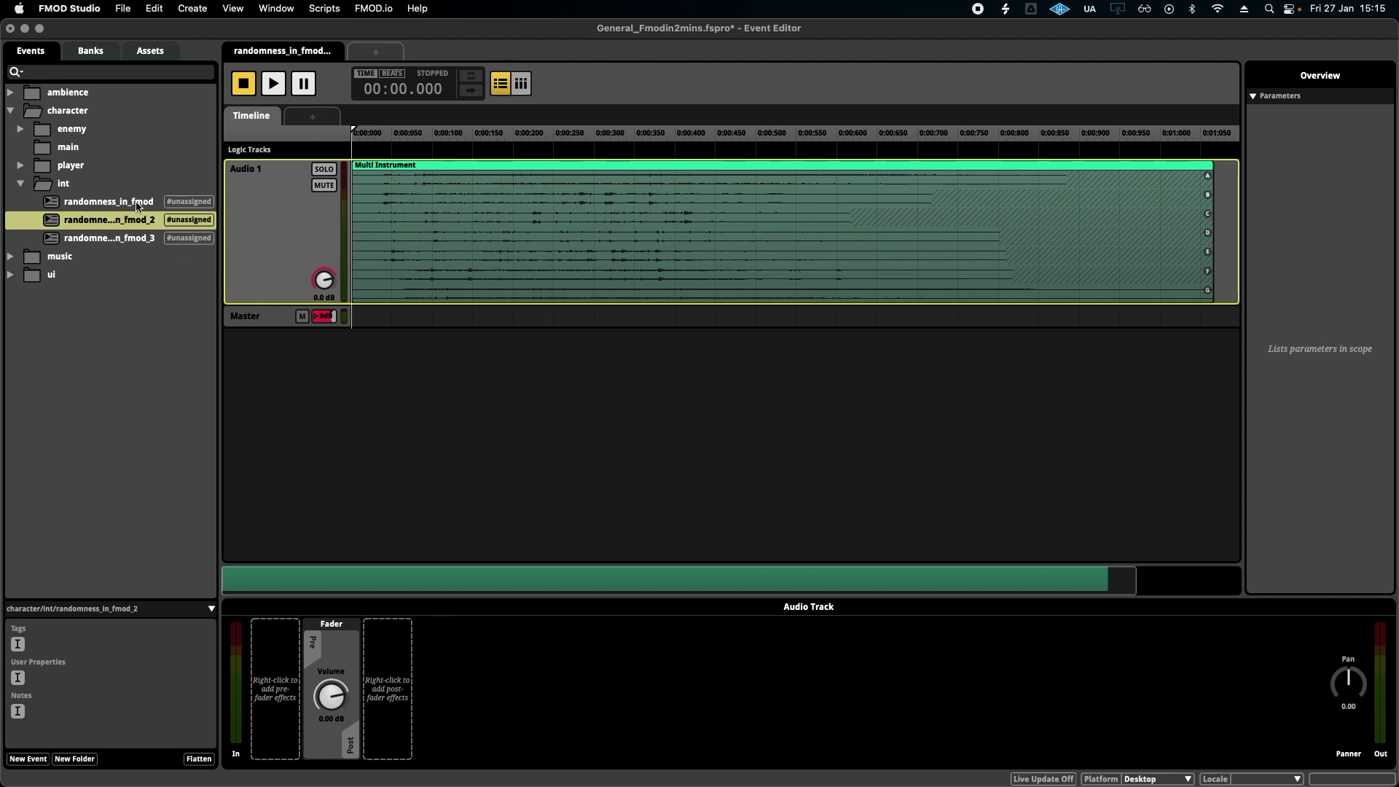
left_click(133, 238)
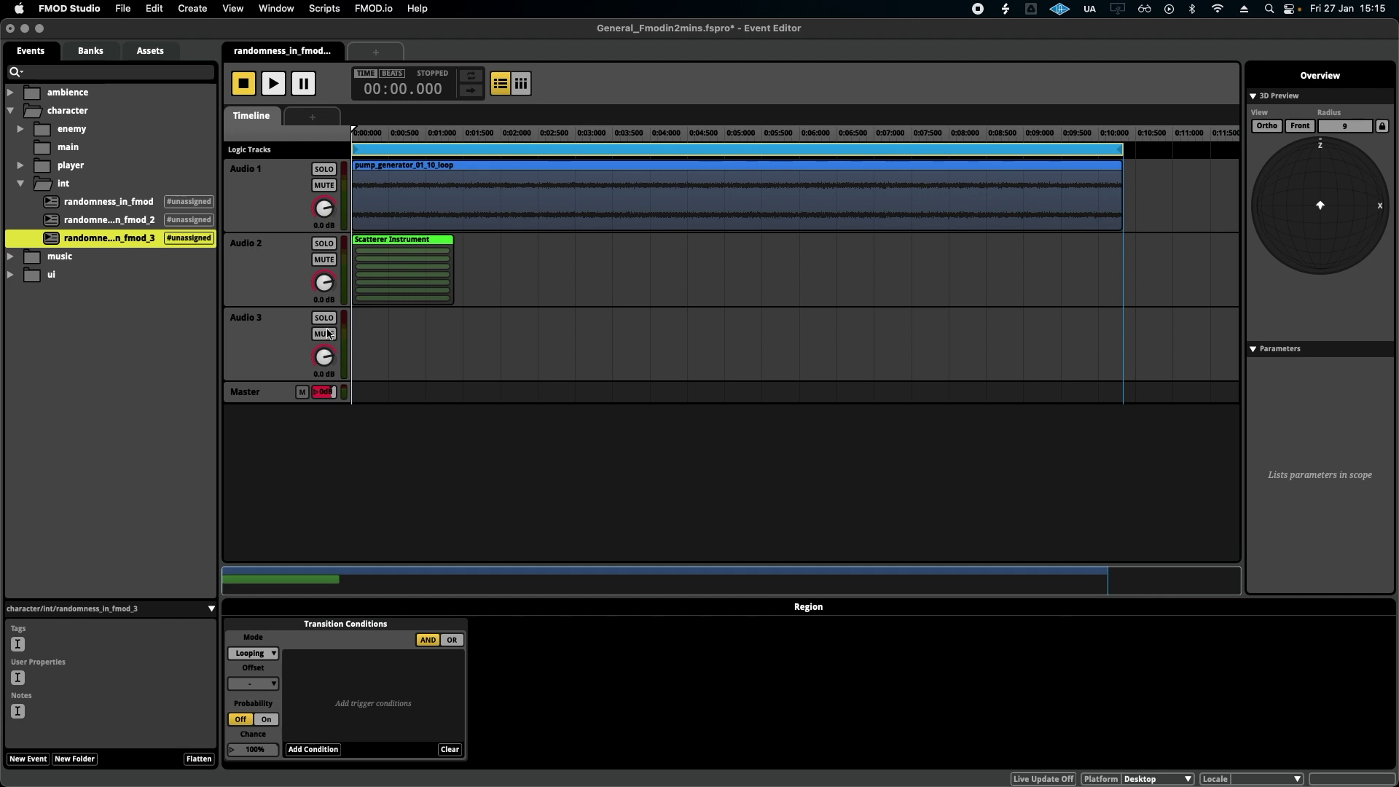
Step: Check the Scatterer Instrument's settings and audition Audio 2 soloed, then unsolo and stop
left_click(402, 260)
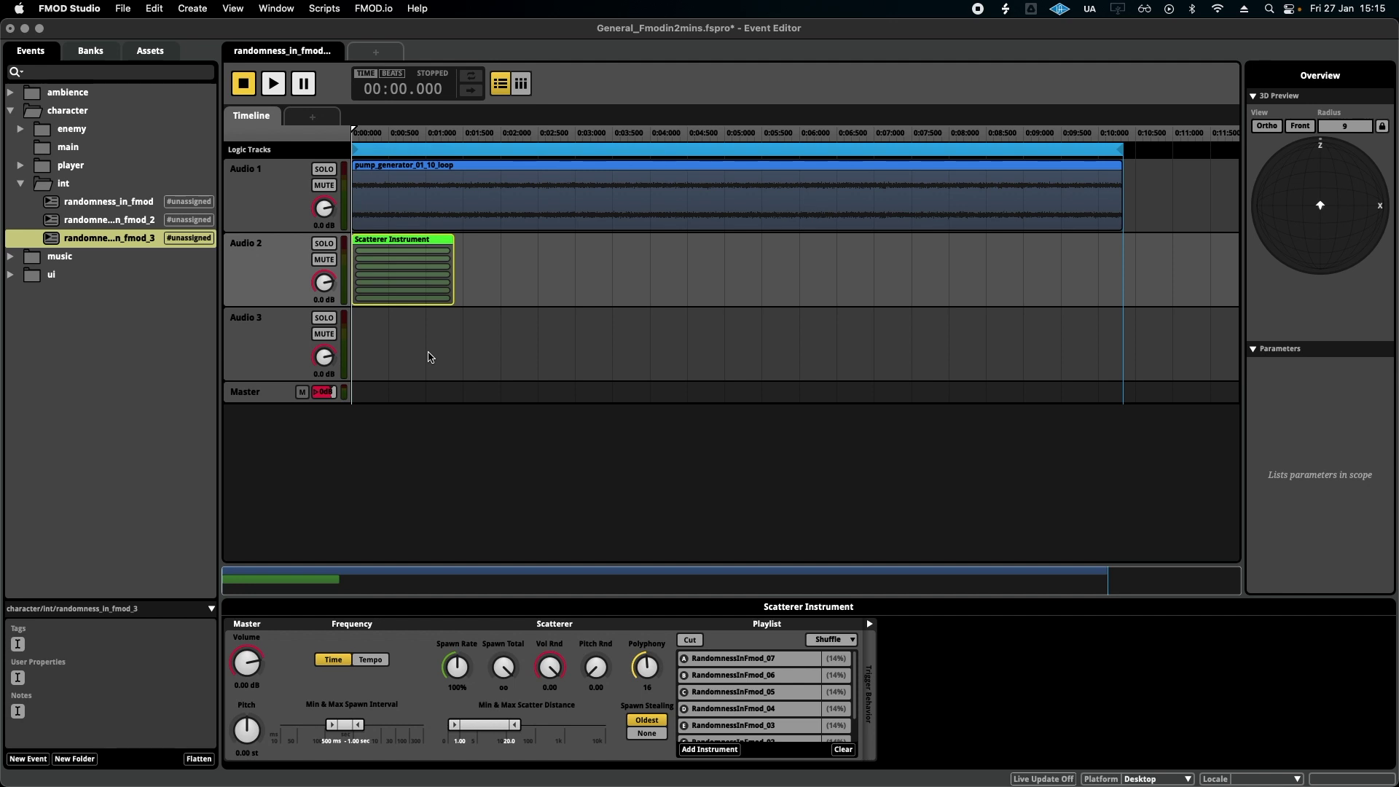
left_click(324, 244)
key("space")
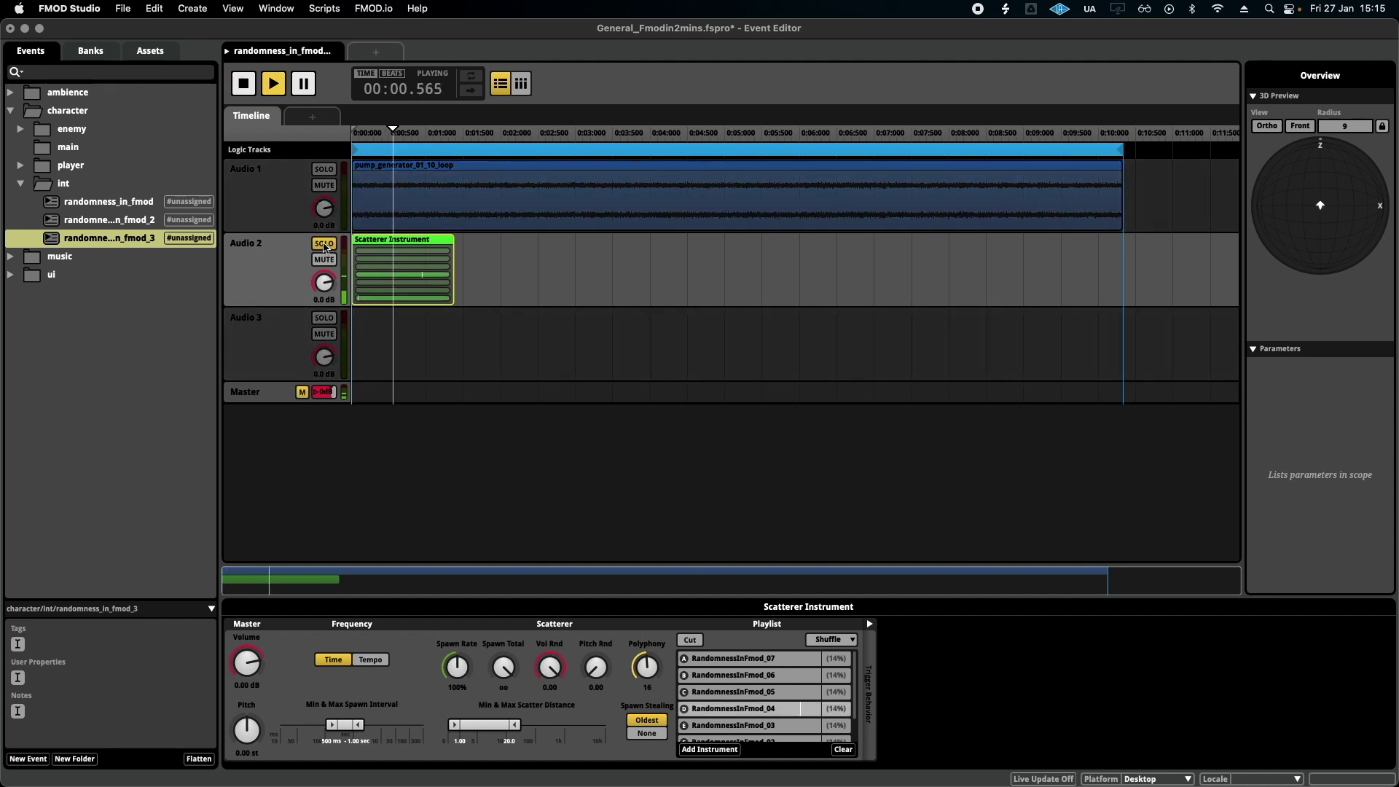
left_click(324, 244)
key("space")
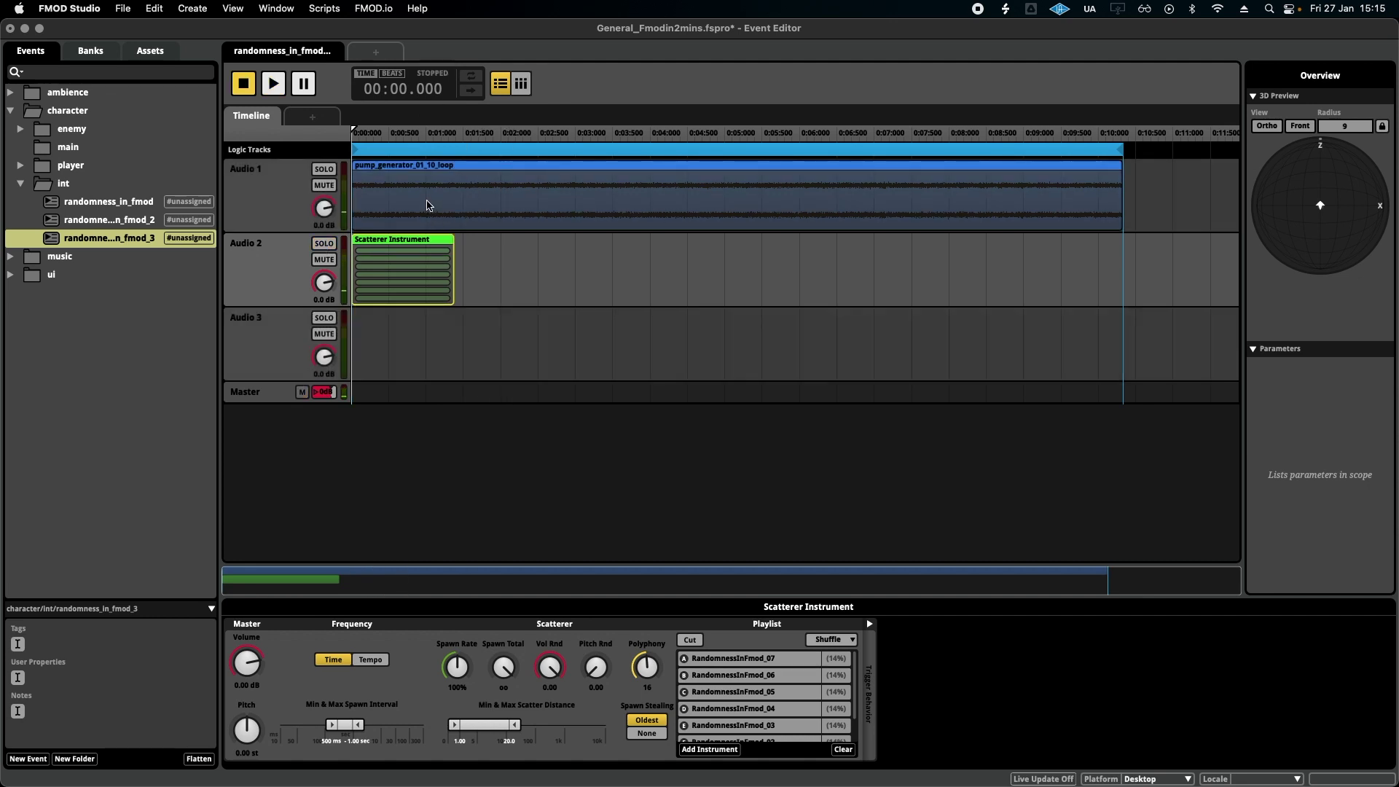
Step: Select the Audio 2 track to show its mixing and panning settings
left_click(257, 263)
left_click(419, 264)
left_click(260, 264)
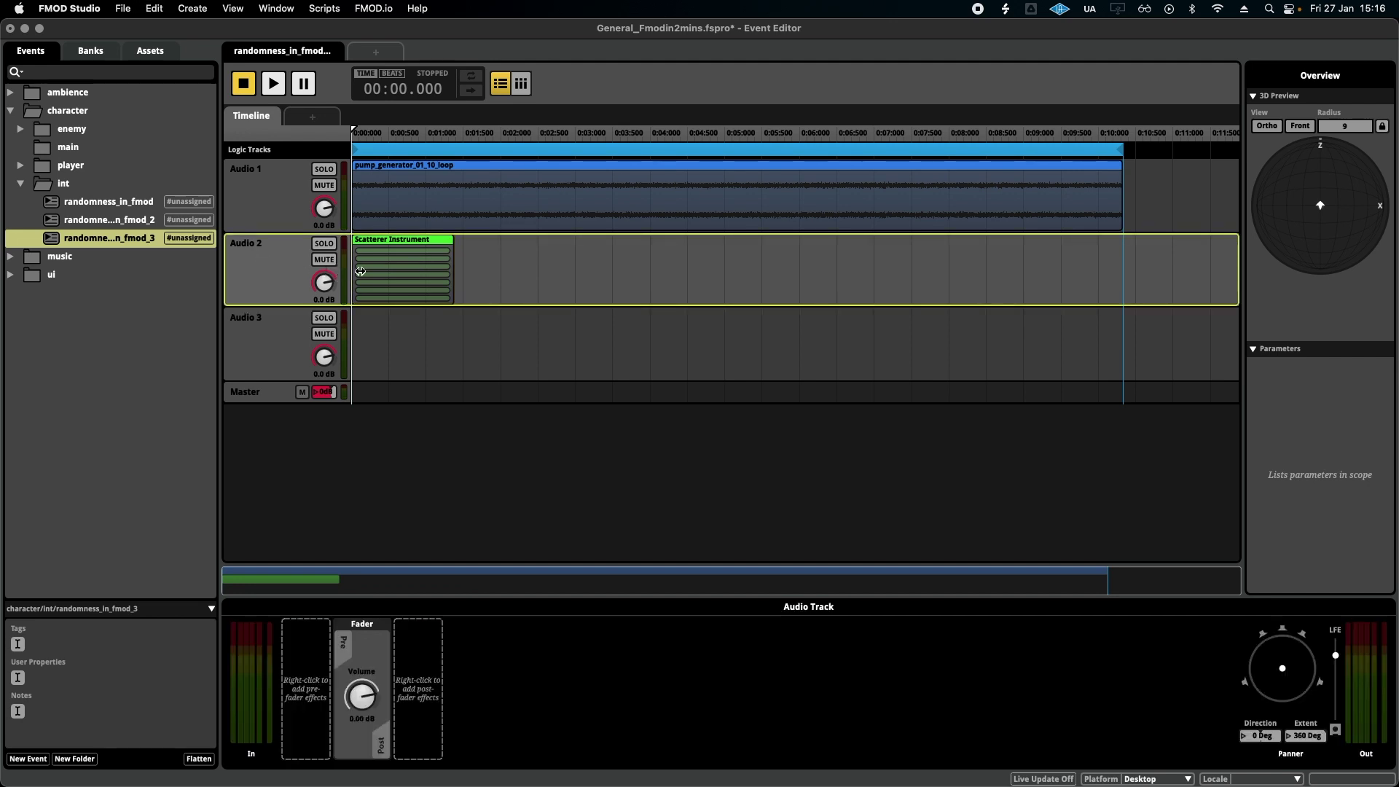
Step: Paste Scatterer Instrument copies at about 2.3 s, 5 s and 8.3 s, then reopen randomness_in_fmod_2
left_click(523, 133)
key("super+d")
key("super+z")
key("super+v")
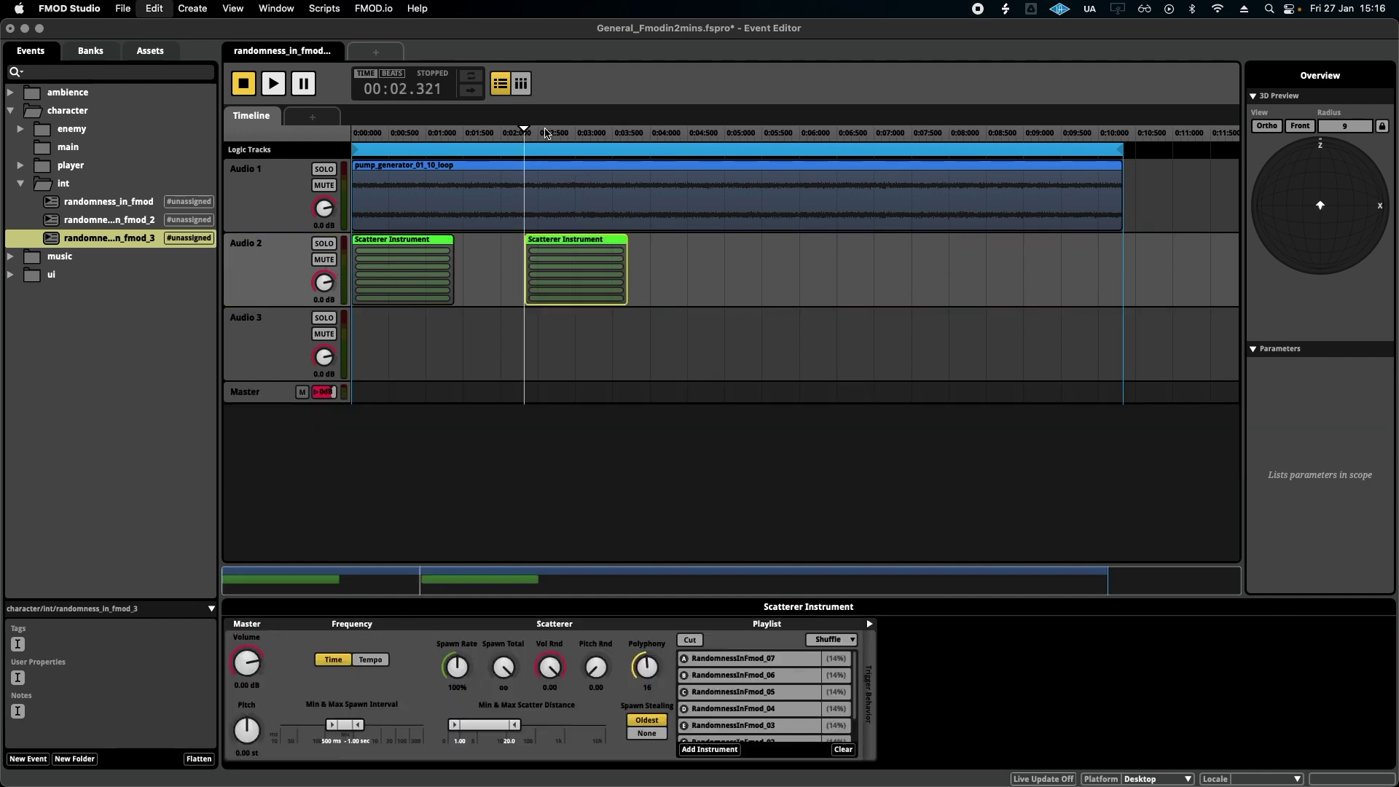
left_click(735, 135)
key("super+v")
left_click(972, 137)
key("super+v")
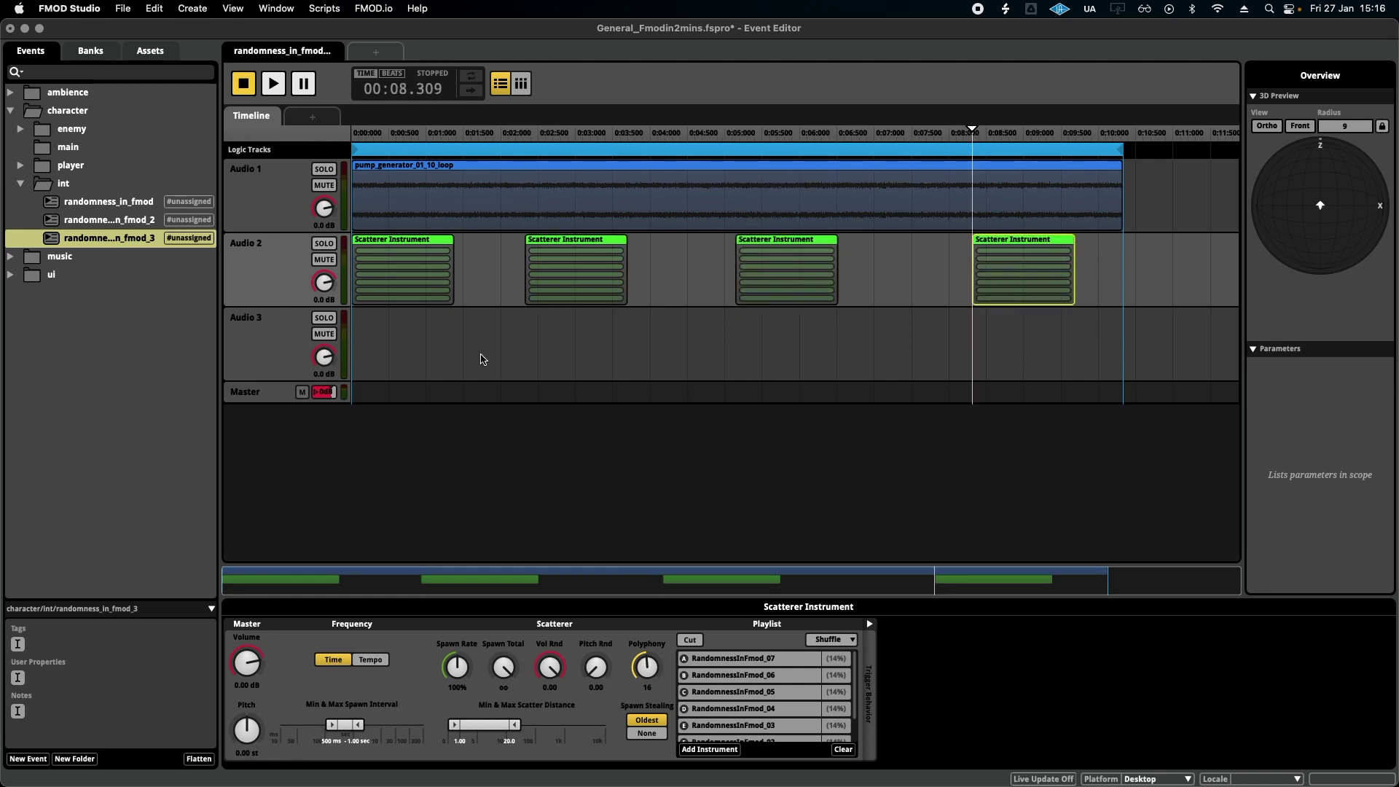
left_click_drag(413, 134, 313, 138)
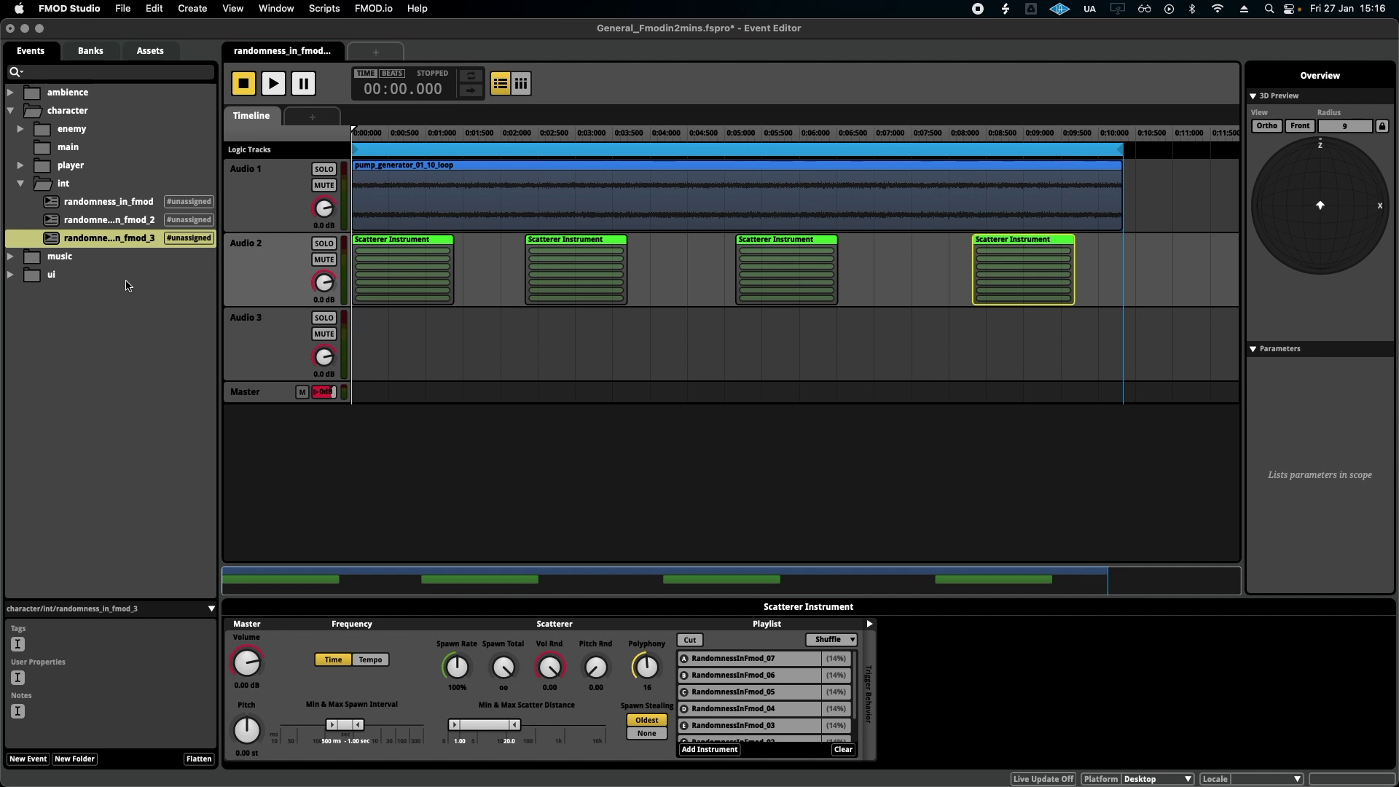
left_click(117, 223)
left_click(567, 190)
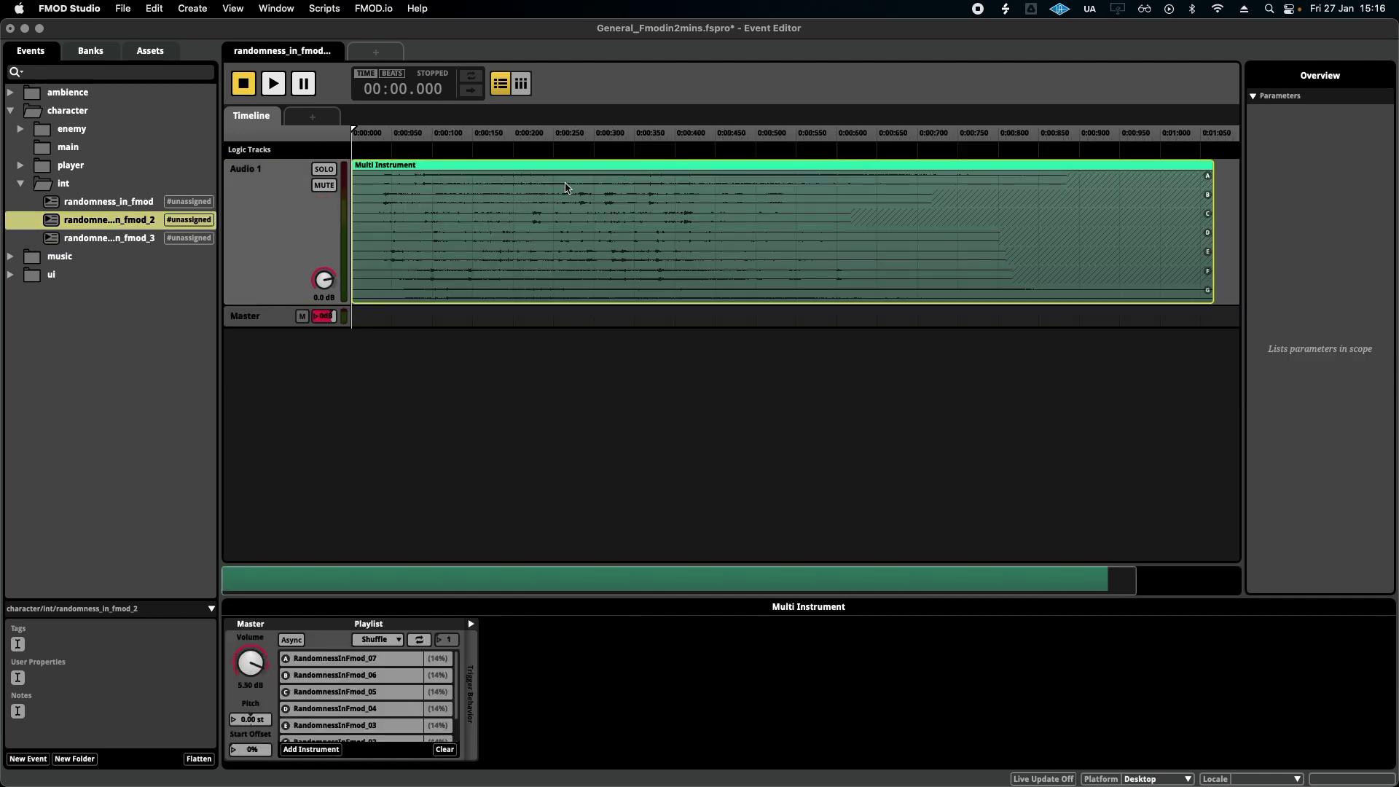
left_click(86, 243)
key("space")
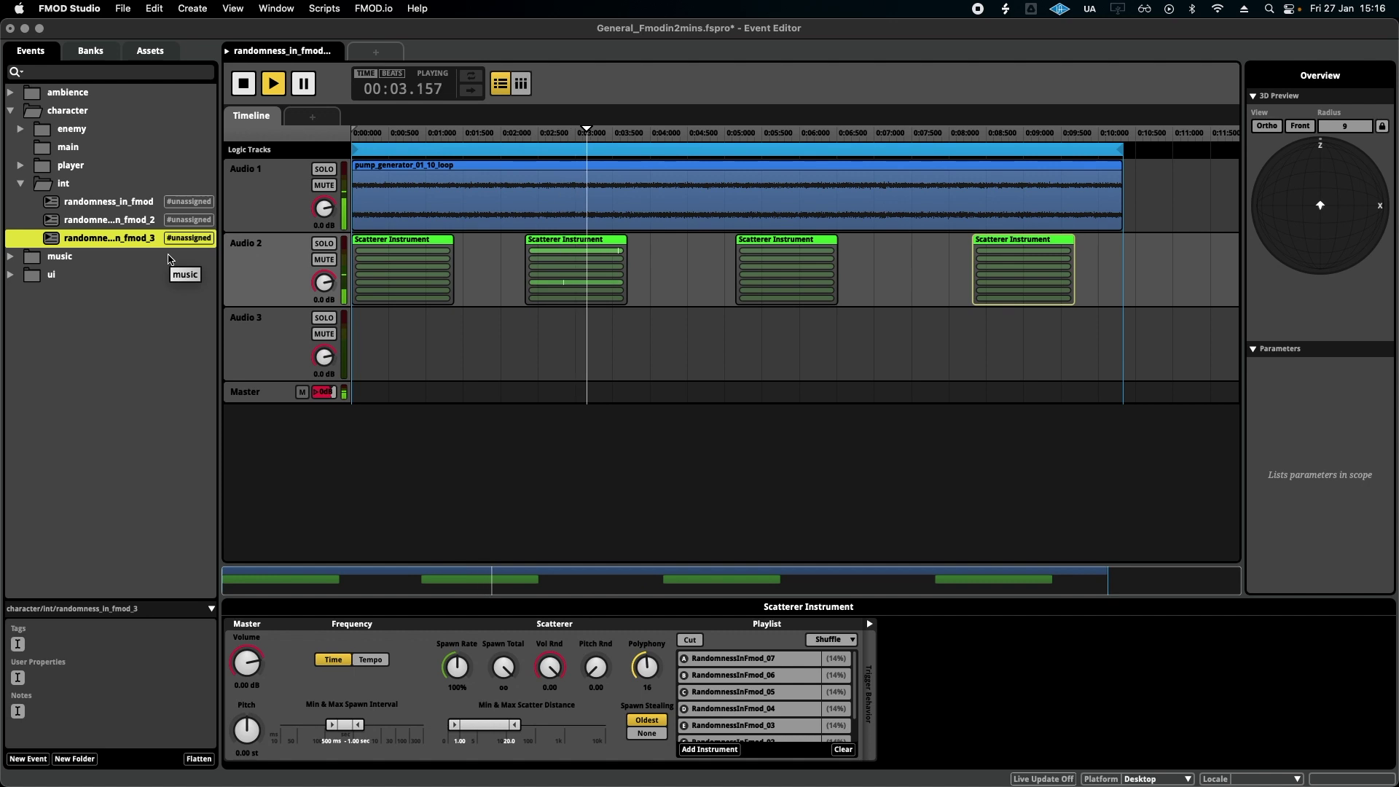
key("space")
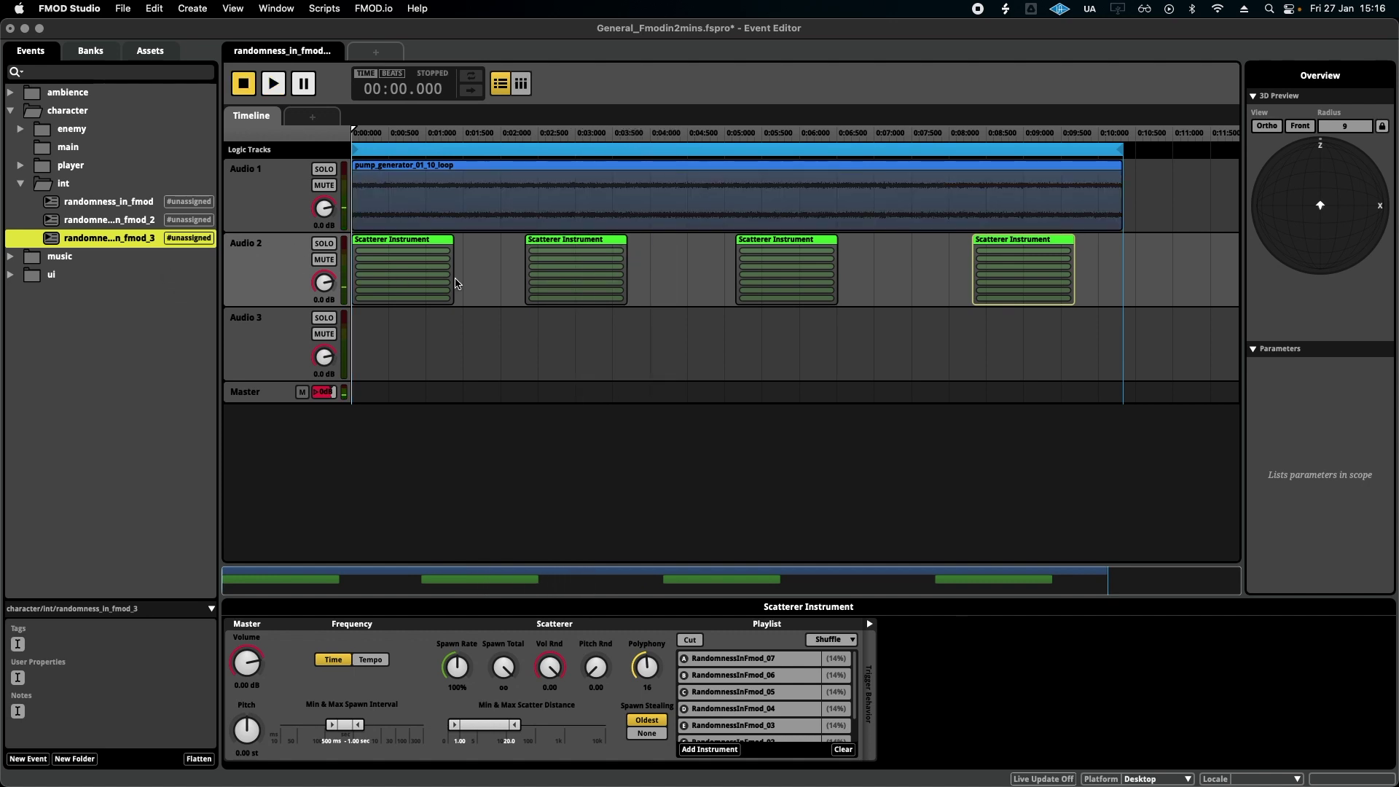
left_click(433, 275)
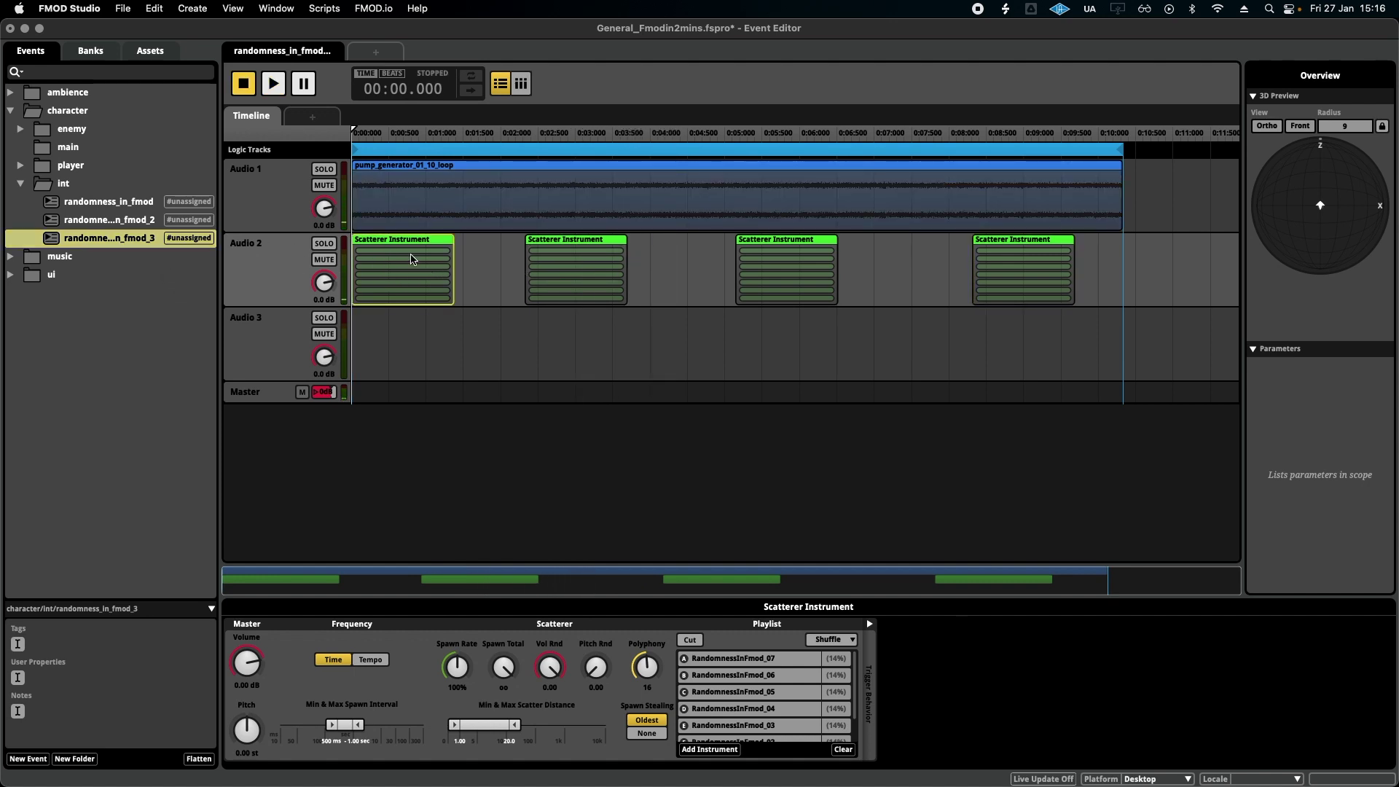